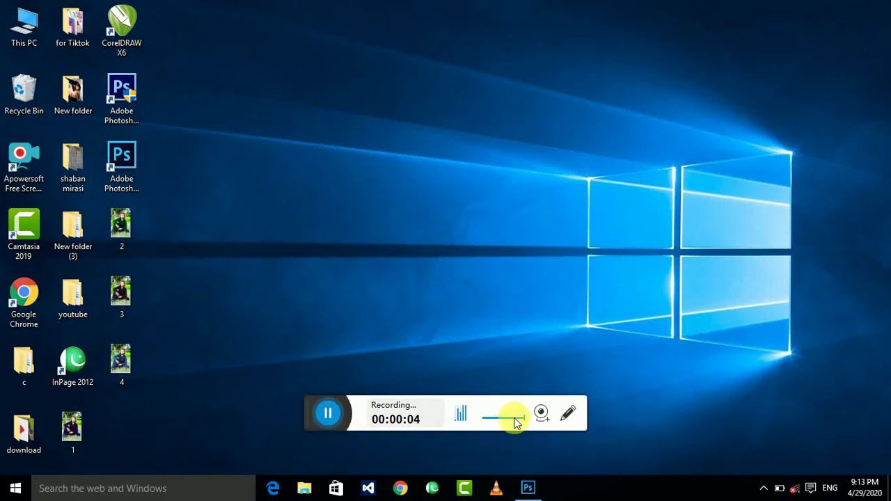
Step: Refresh the desktop several times from its right-click menu
mouse_move(312, 424)
mouse_down()
mouse_move(863, 410)
mouse_move(856, 448)
mouse_up()
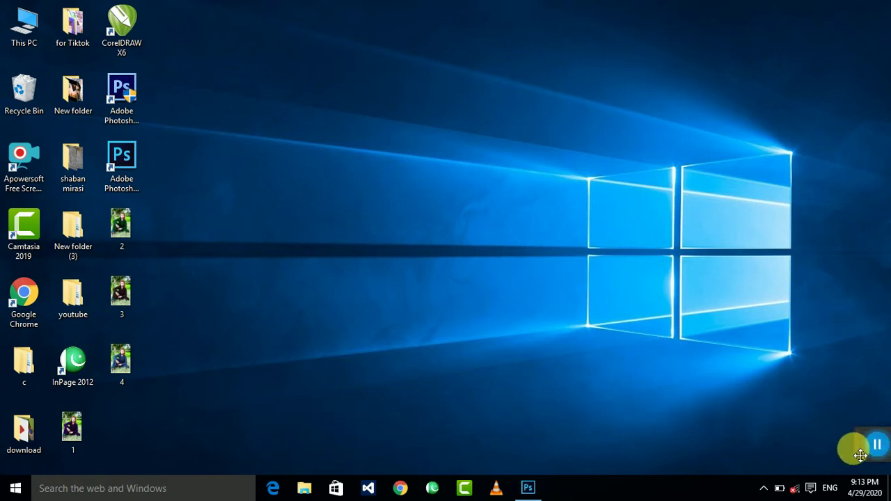
right_click(335, 260)
click(360, 300)
right_click(318, 265)
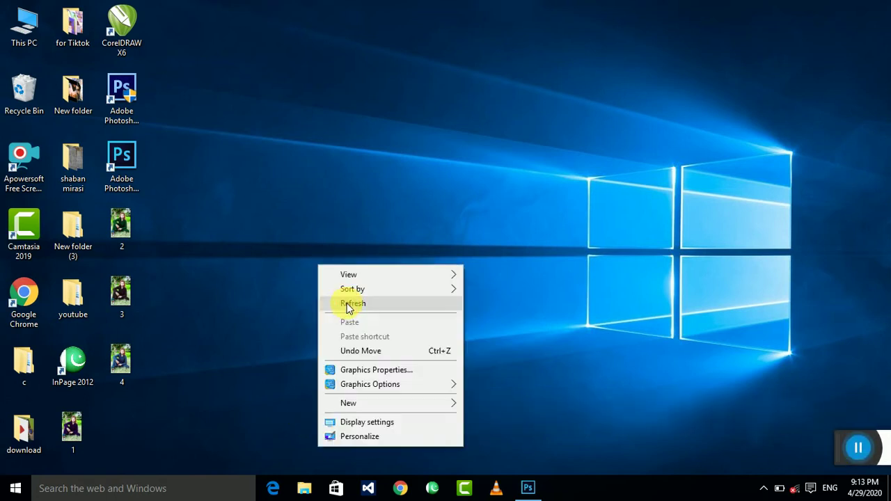
click(350, 304)
right_click(300, 266)
click(341, 304)
right_click(290, 263)
click(346, 299)
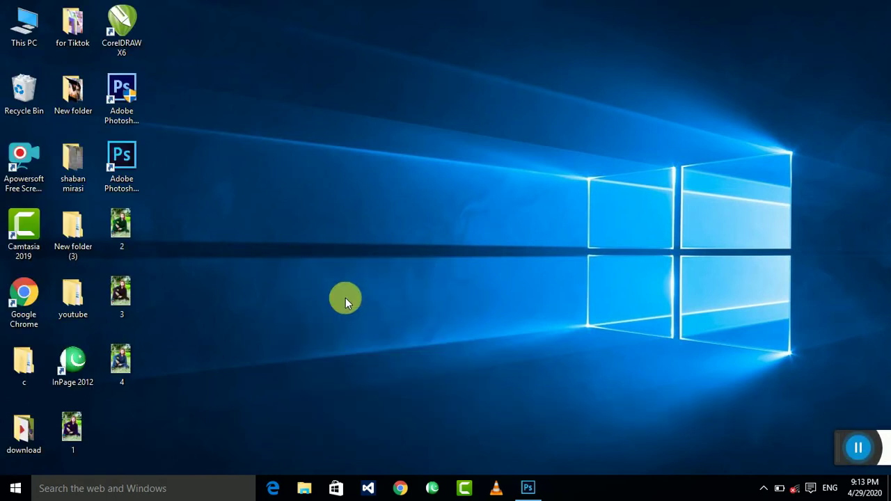
Step: Refresh the desktop a few more times, then restore the Photoshop window from the taskbar
right_click(276, 165)
click(304, 208)
right_click(220, 147)
click(261, 193)
right_click(201, 145)
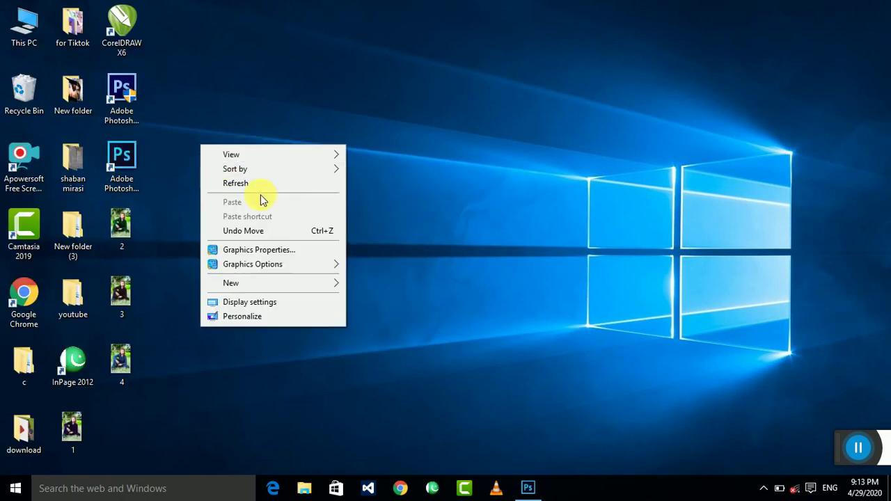
click(243, 182)
right_click(241, 175)
click(285, 210)
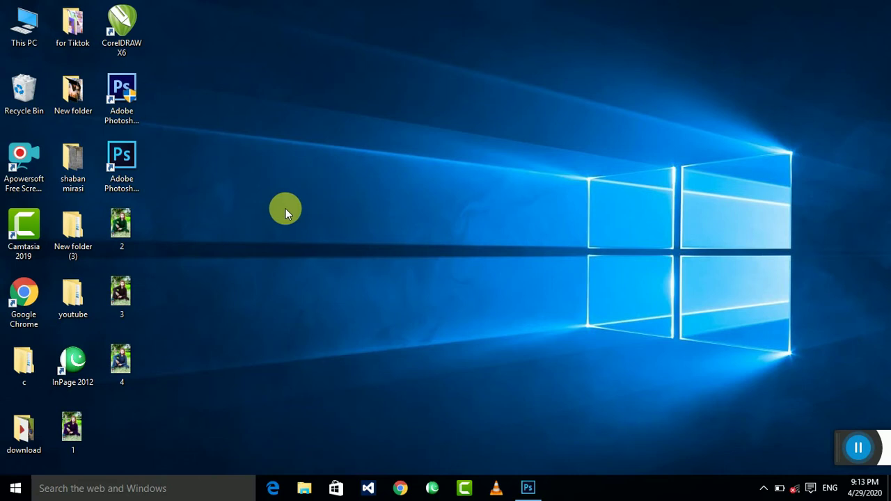
click(521, 489)
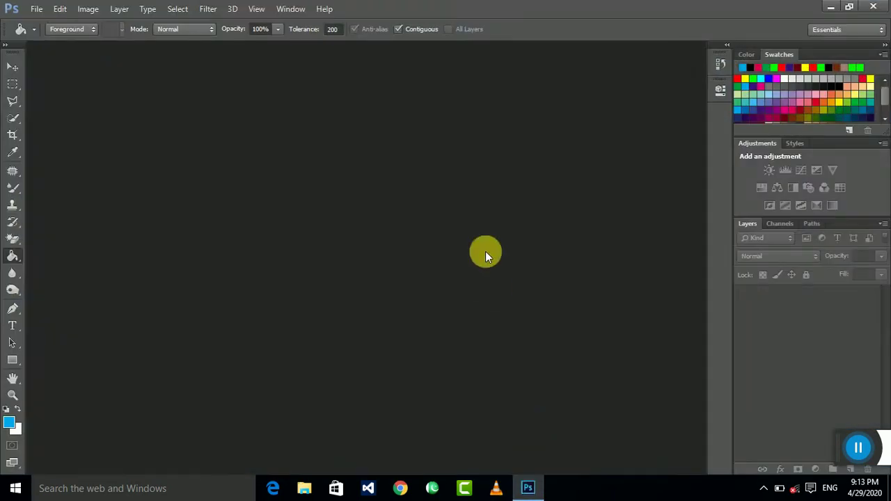
Step: Browse the Open dialog into the SAMPLES FOR PHOTOSHOP folder and close it without opening anything
double_click(486, 252)
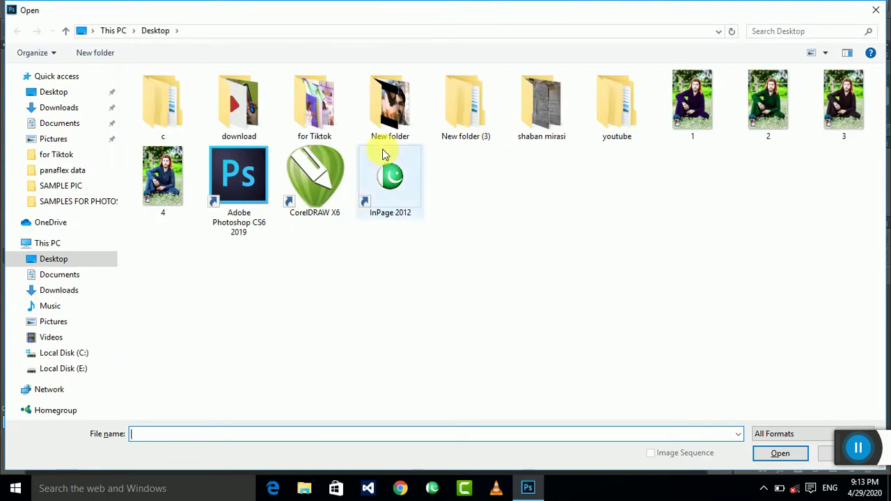
drag(382, 154, 487, 260)
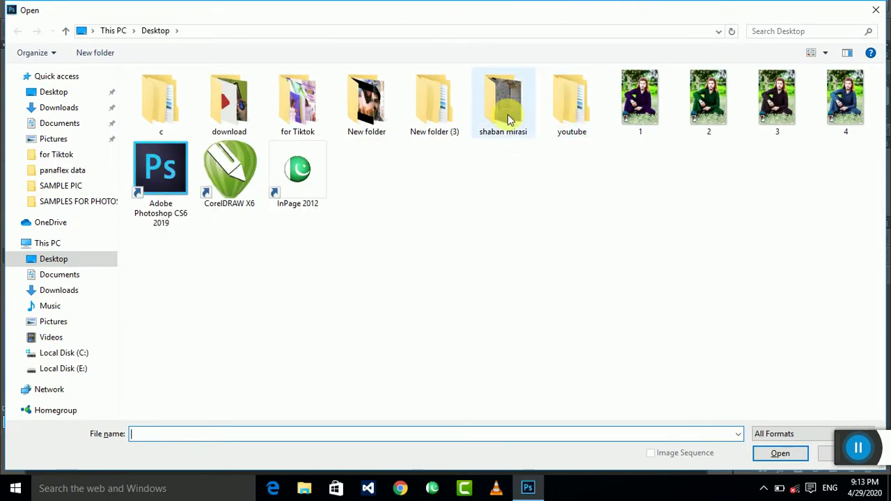
double_click(443, 113)
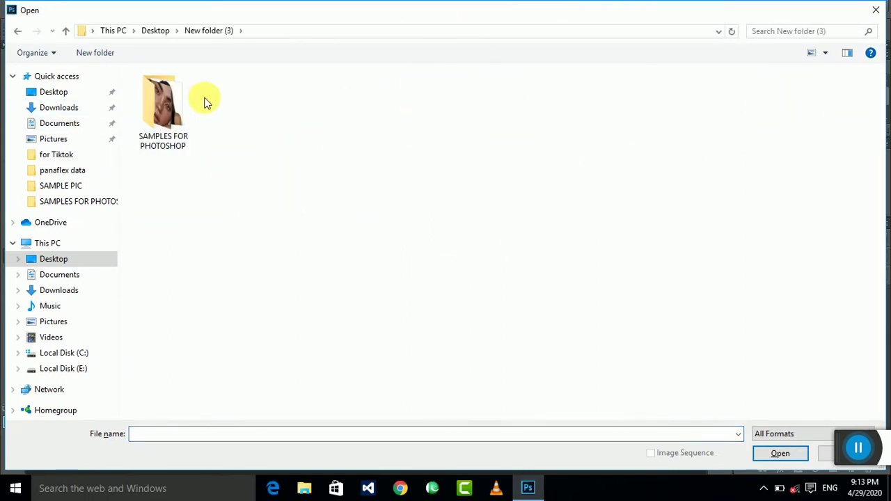
double_click(160, 99)
click(878, 9)
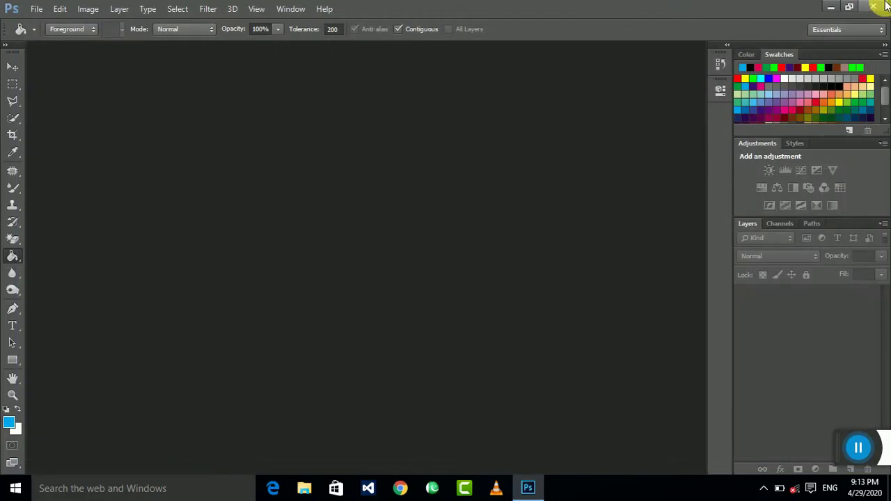
drag(832, 447, 779, 381)
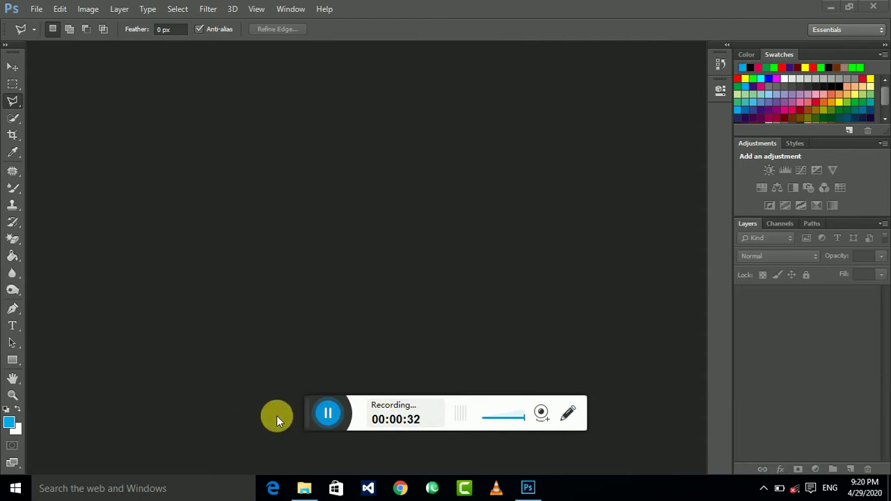
drag(314, 422, 795, 394)
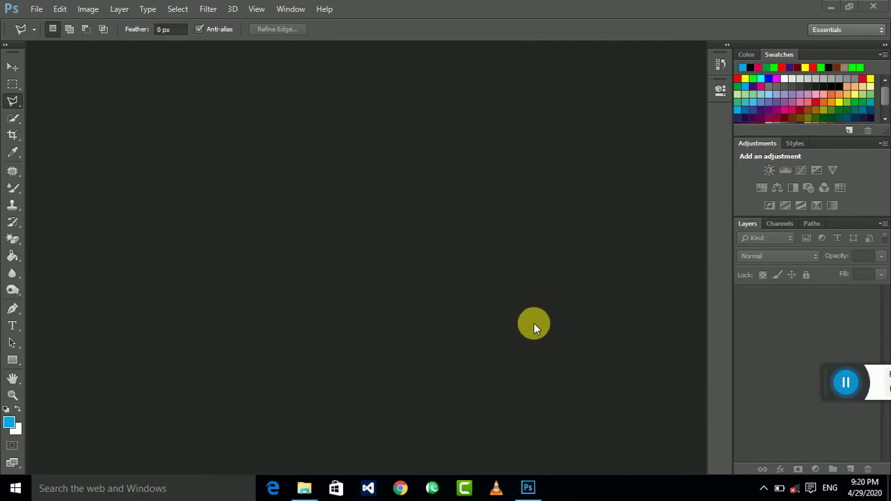
click(541, 317)
Step: Open the portrait 1 (2).jpg at 50% zoom and duplicate its Background layer
double_click(541, 319)
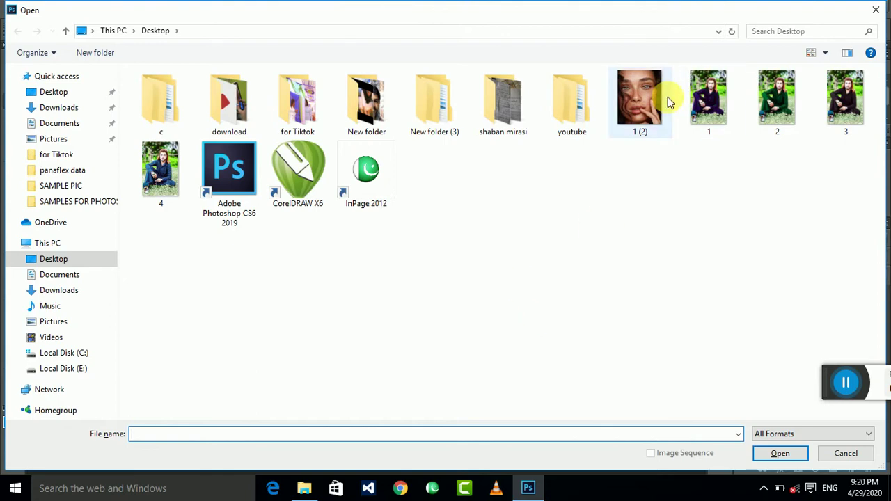
double_click(665, 97)
key(ctrl+plus)
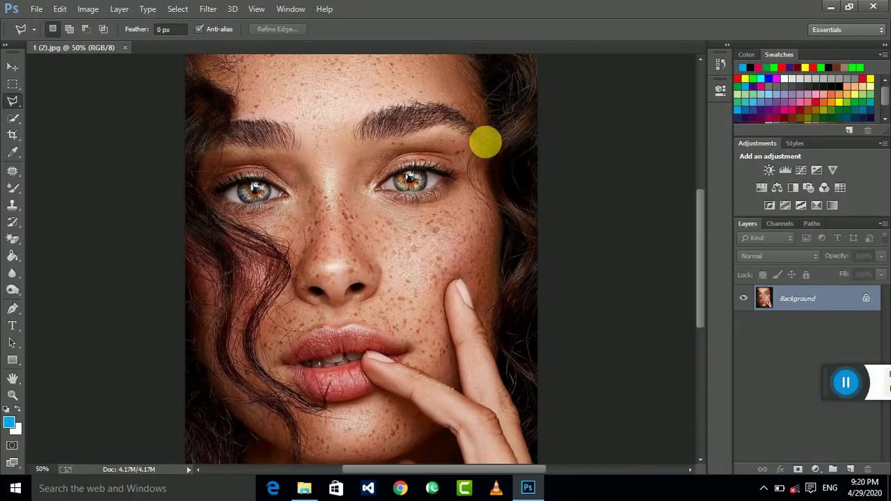
drag(232, 108, 240, 171)
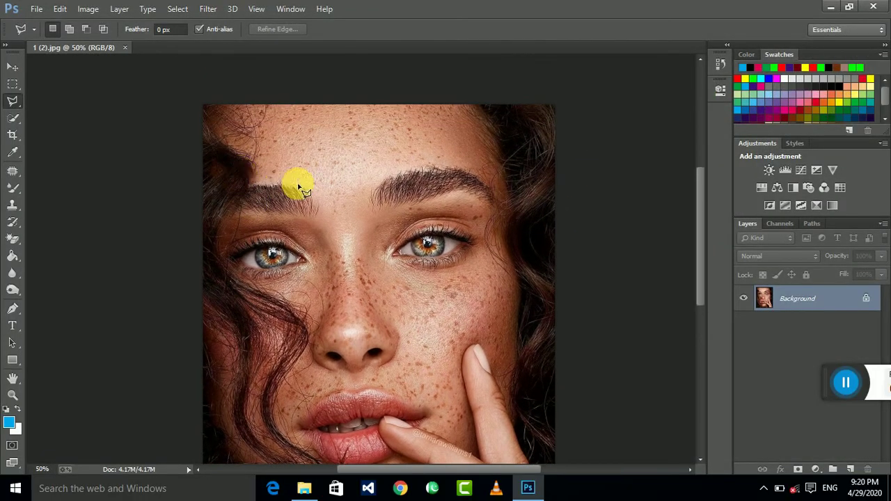
drag(762, 294, 850, 469)
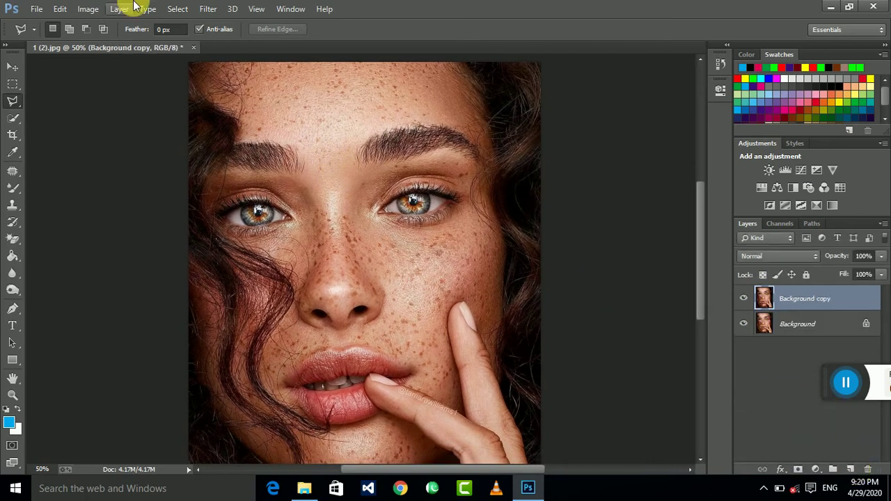
Step: In the Camera Raw Filter, set Temperature +1, Tint -11, Highlights -100 and Shadows -28
click(208, 8)
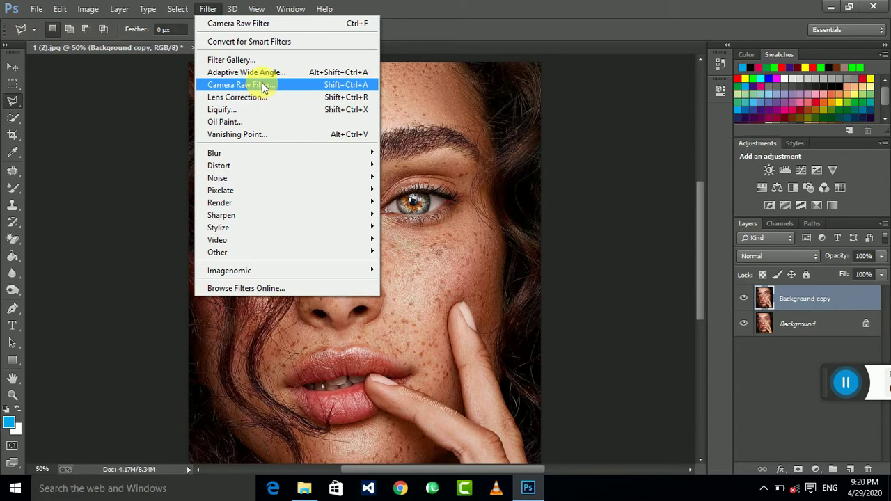
click(265, 84)
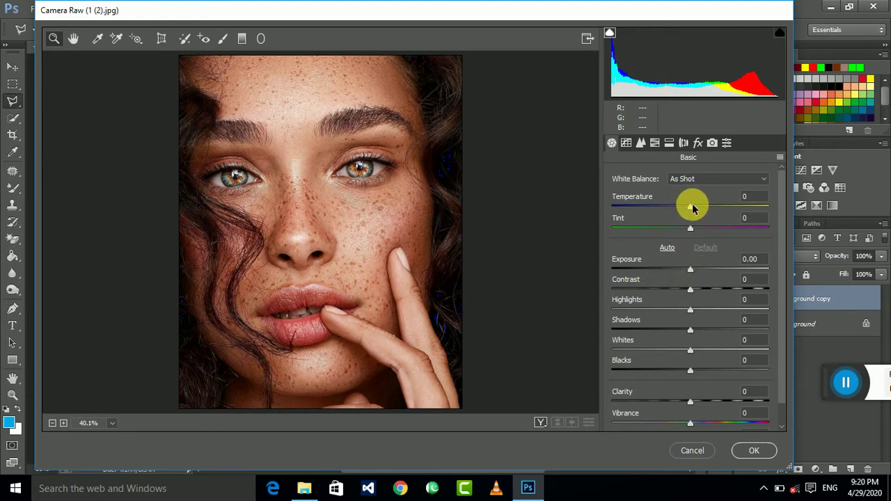
drag(696, 209, 691, 208)
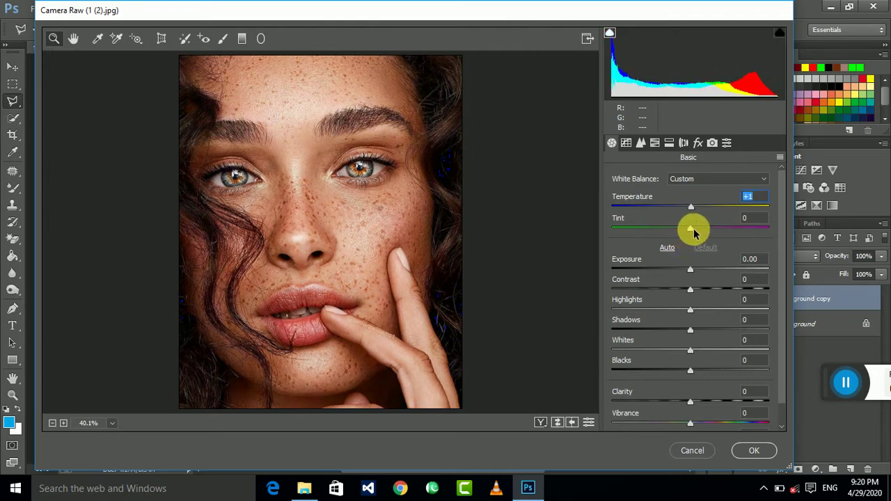
mouse_move(691, 233)
mouse_down()
mouse_move(706, 232)
mouse_move(687, 233)
mouse_up()
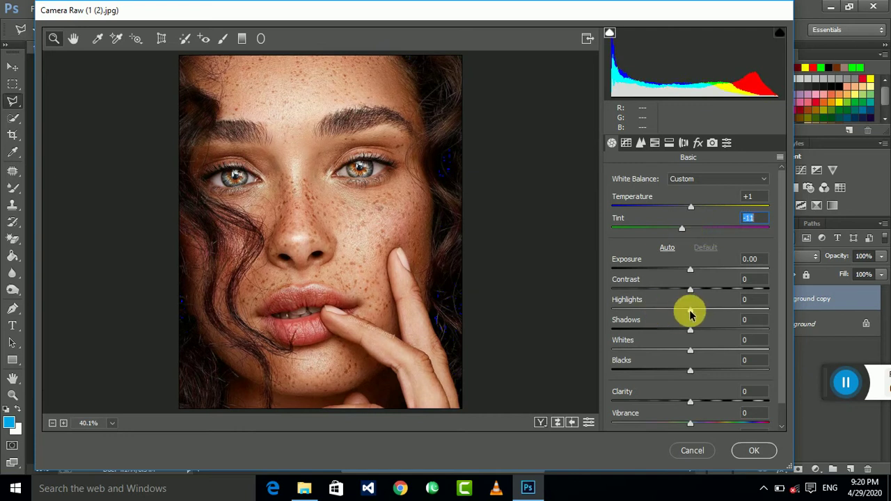
drag(690, 314, 601, 312)
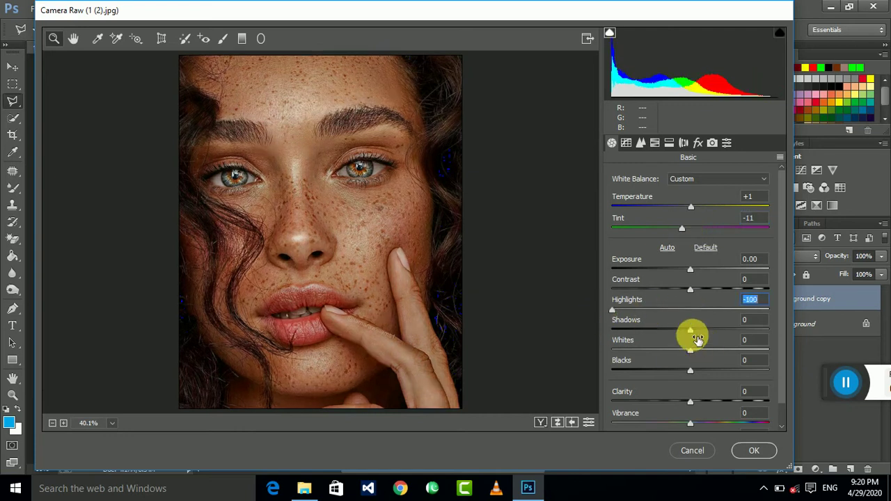
drag(691, 333, 668, 335)
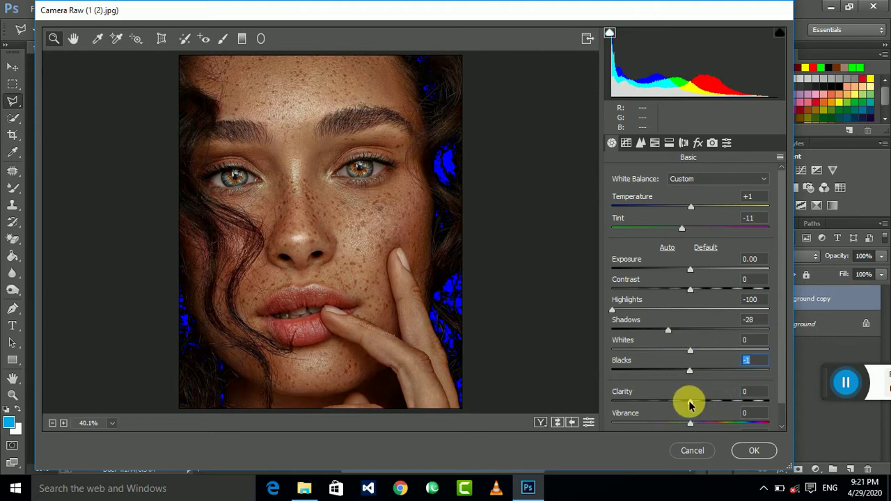
Step: Lower Clarity to -5 and Saturation slightly, then apply the Camera Raw adjustments
mouse_move(690, 409)
mouse_down()
mouse_move(700, 409)
mouse_move(684, 409)
mouse_up()
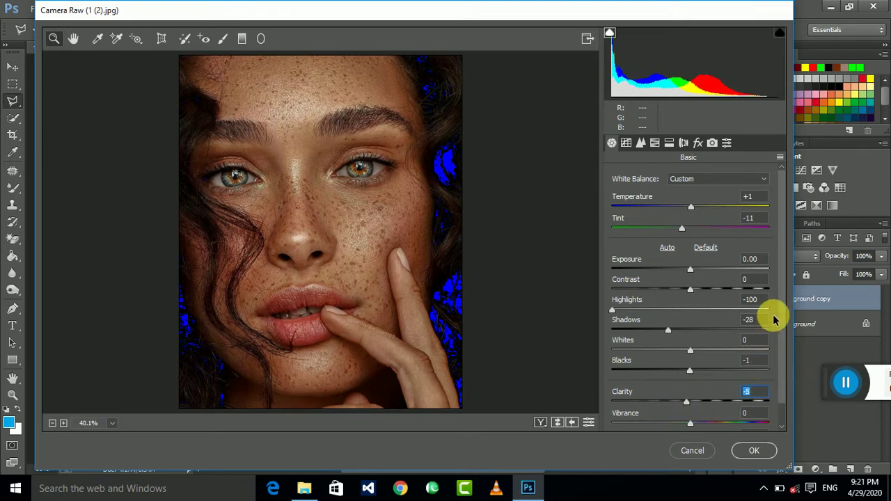
scroll(780, 366, down, 1)
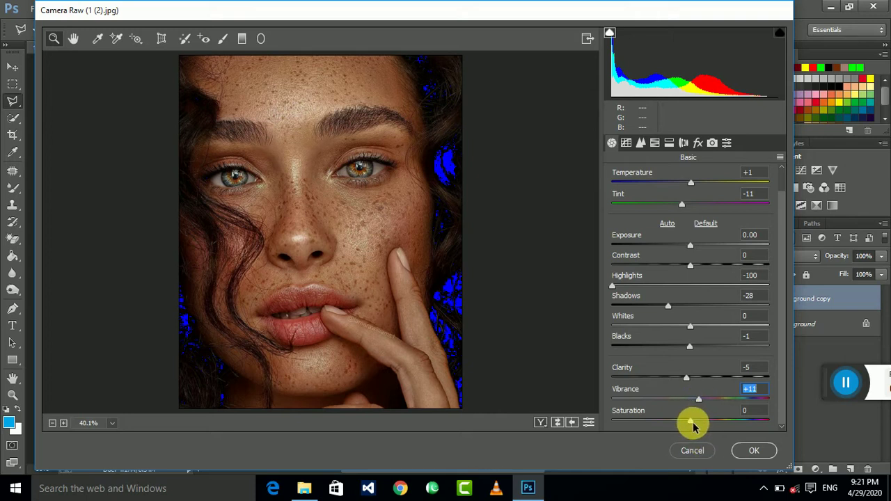
drag(705, 422, 688, 422)
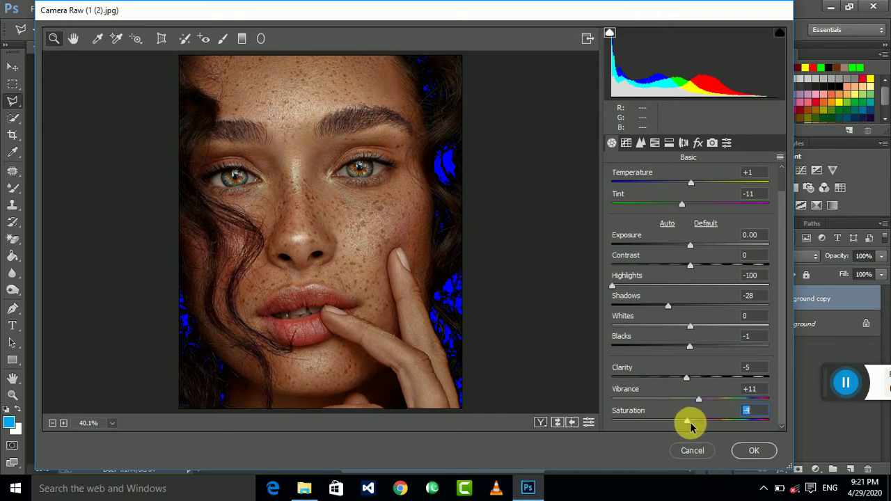
click(754, 450)
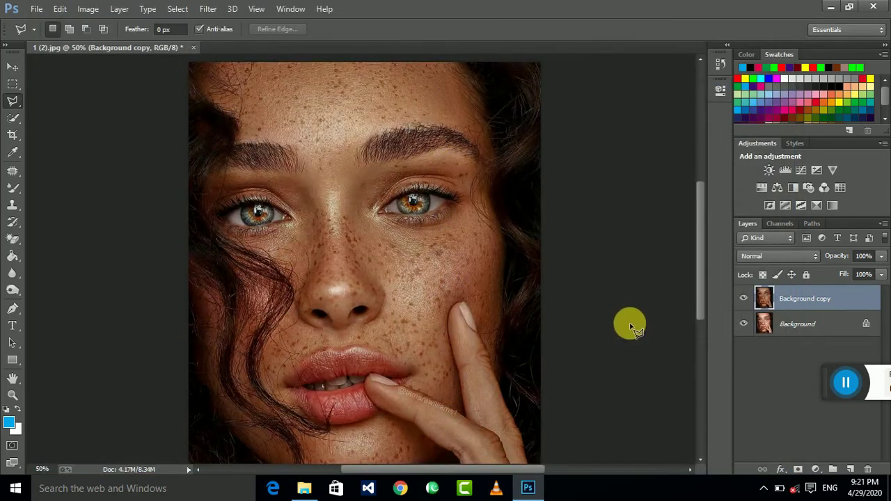
Step: Compare the Background copy with the original, leave it visible, and choose the Mixer Brush Tool
click(745, 301)
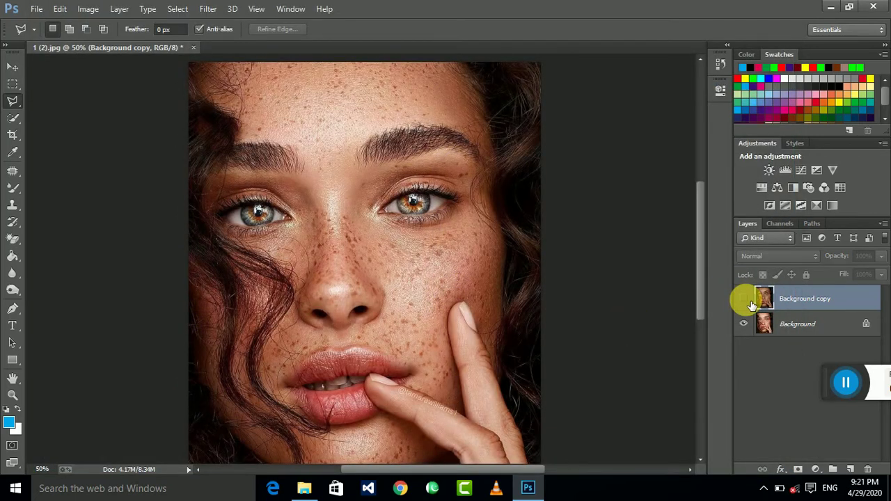
click(745, 301)
click(744, 300)
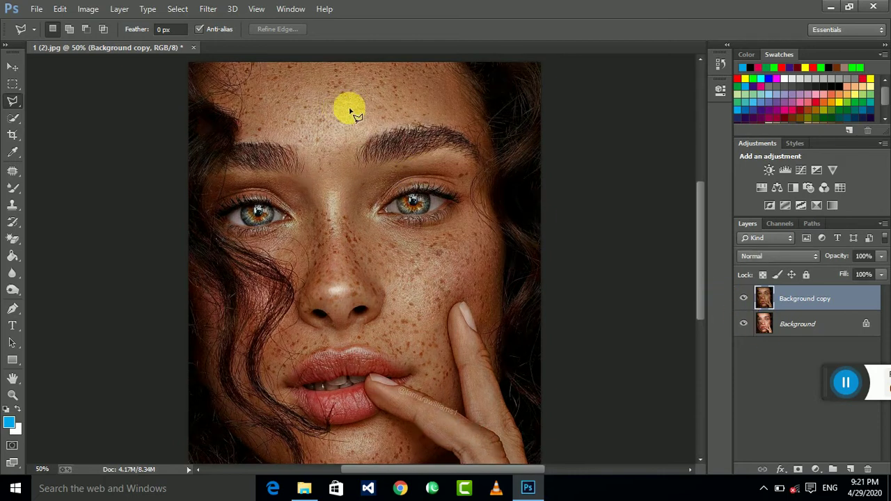
drag(12, 188, 67, 213)
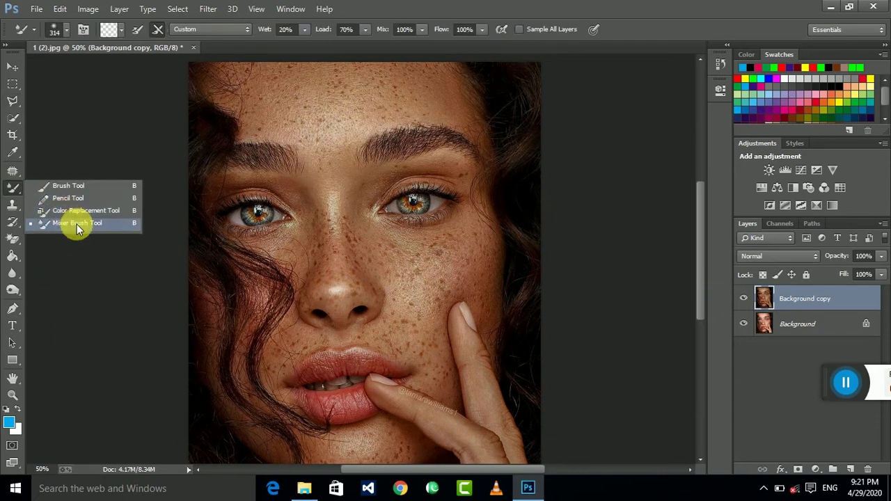
Step: Set the Mixer Brush to 156 px and blend away the freckles across the forehead
click(77, 223)
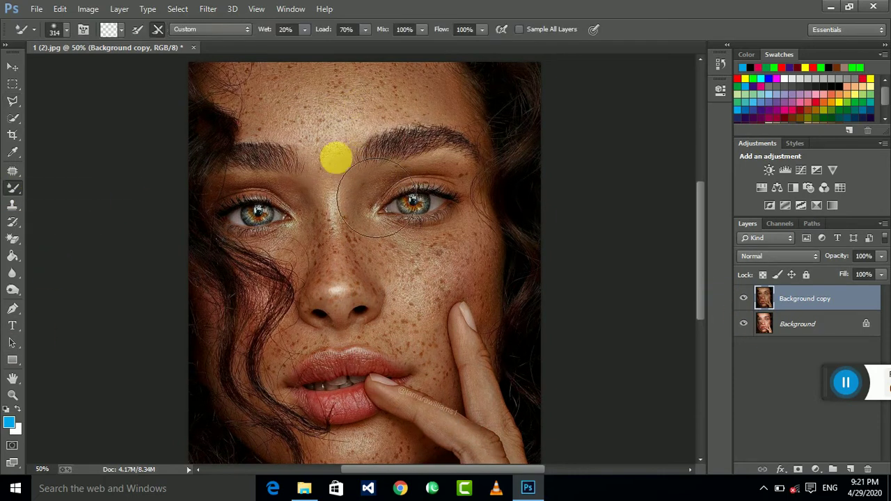
click(65, 35)
drag(135, 69, 118, 70)
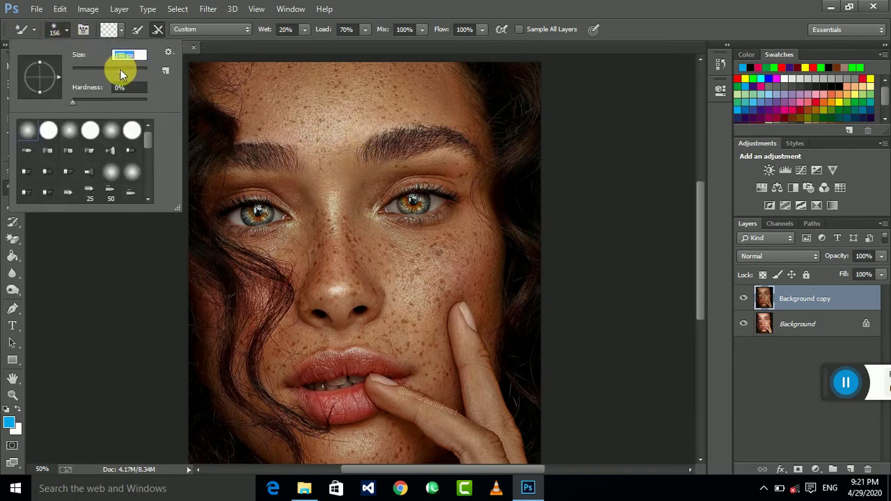
click(326, 8)
click(500, 19)
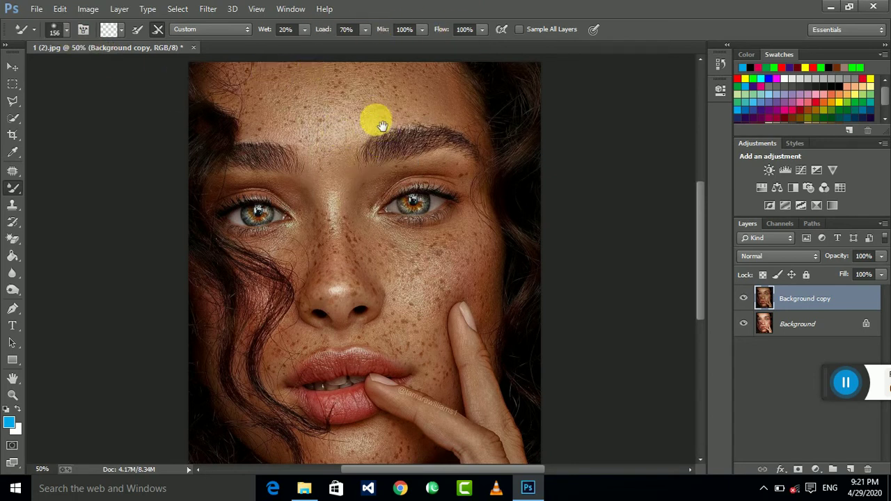
drag(380, 124, 384, 173)
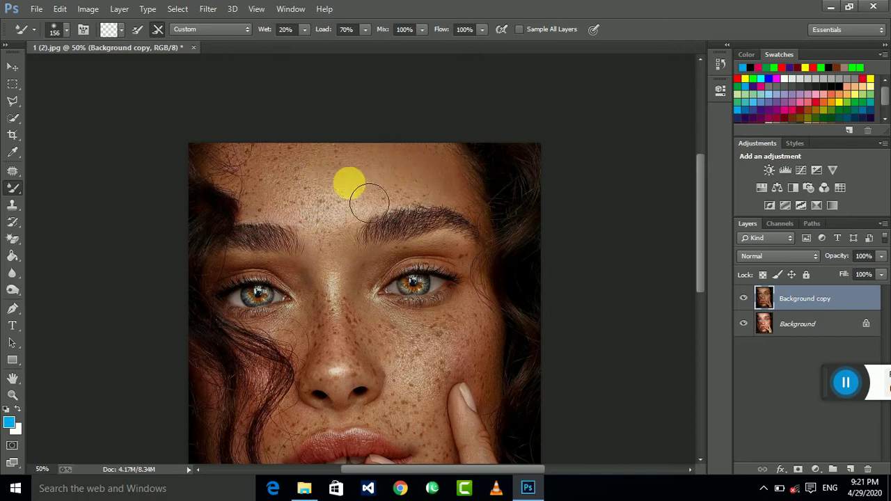
mouse_move(419, 196)
mouse_down()
mouse_move(404, 207)
mouse_move(325, 175)
mouse_move(373, 193)
mouse_move(375, 169)
mouse_move(286, 173)
mouse_move(266, 201)
mouse_move(334, 201)
mouse_move(307, 183)
mouse_move(359, 226)
mouse_move(285, 230)
mouse_move(268, 212)
mouse_move(266, 177)
mouse_move(221, 153)
mouse_move(272, 184)
mouse_move(368, 189)
mouse_move(345, 187)
mouse_move(358, 225)
mouse_move(309, 211)
mouse_move(313, 235)
mouse_move(284, 199)
mouse_move(230, 170)
mouse_move(278, 175)
mouse_move(235, 155)
mouse_up()
click(309, 211)
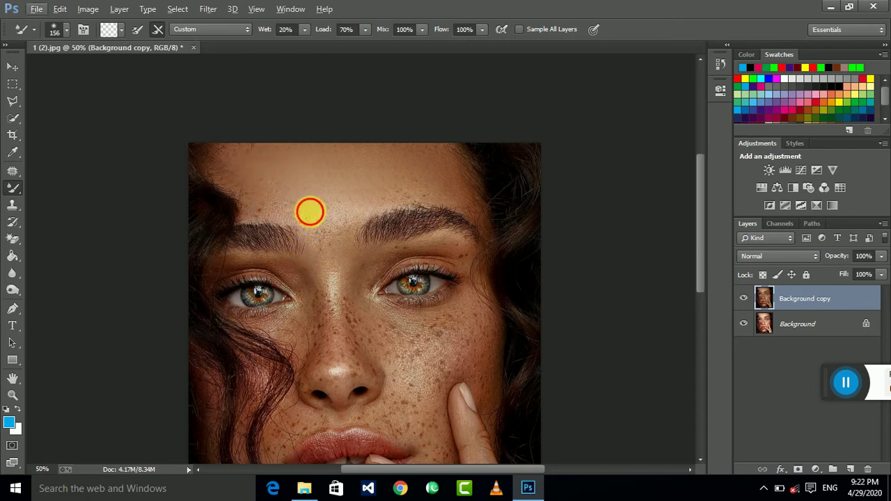
mouse_move(310, 211)
mouse_down()
mouse_move(277, 210)
mouse_move(318, 235)
mouse_move(352, 237)
mouse_move(338, 239)
mouse_move(316, 216)
mouse_move(284, 224)
mouse_up()
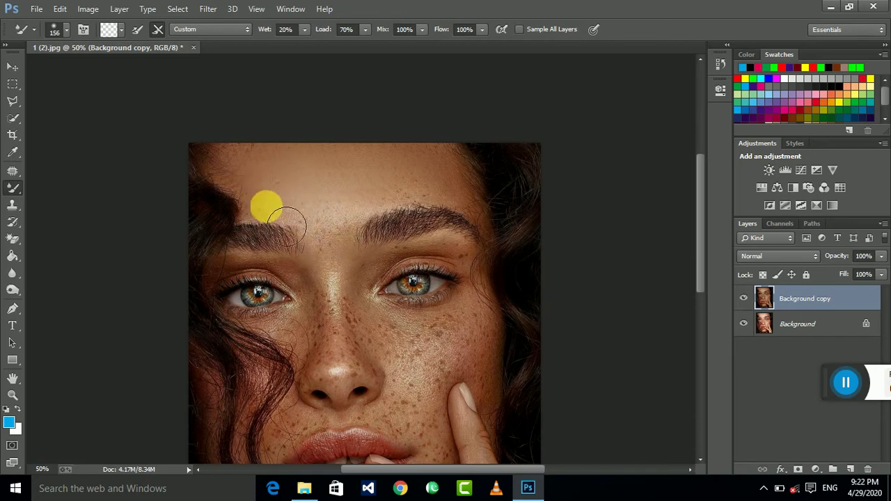
Step: At 142 px brush size, smooth the right cheek, then compare against the original
click(66, 30)
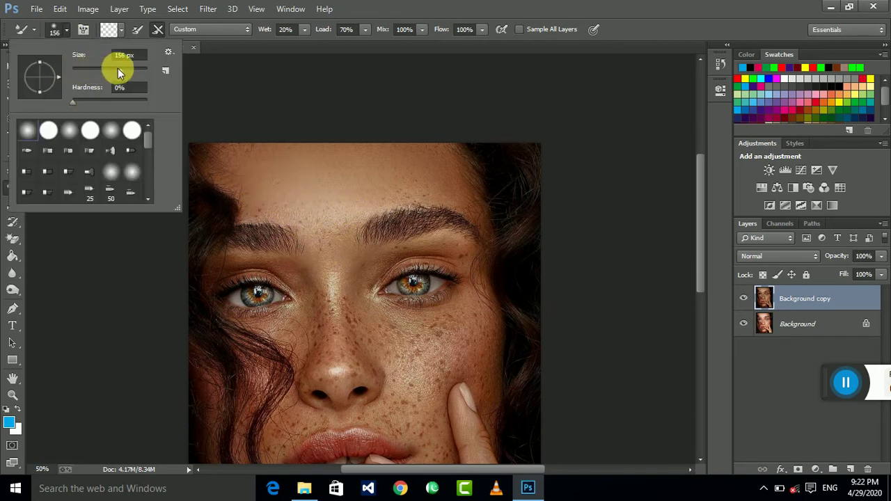
click(418, 333)
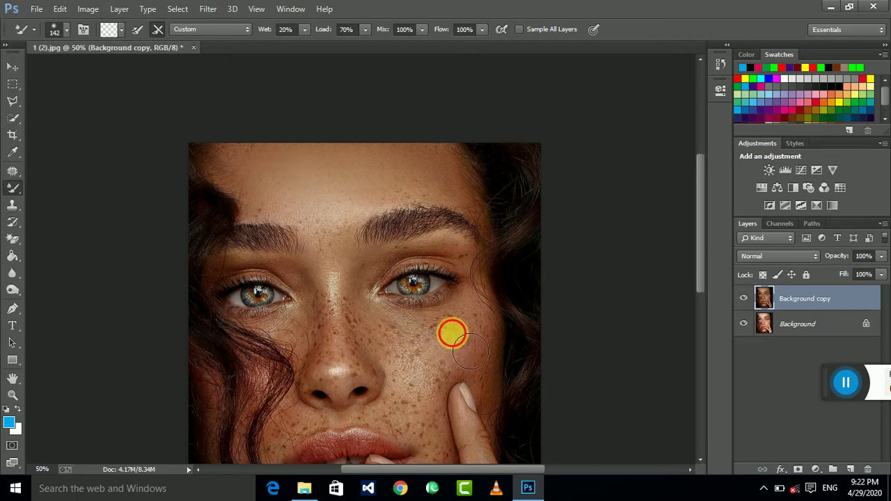
mouse_move(431, 356)
mouse_down()
mouse_move(344, 297)
mouse_move(362, 309)
mouse_move(360, 330)
mouse_move(430, 369)
mouse_move(415, 356)
mouse_move(318, 324)
mouse_move(358, 324)
mouse_move(410, 360)
mouse_move(351, 336)
mouse_move(314, 308)
mouse_move(322, 301)
mouse_up()
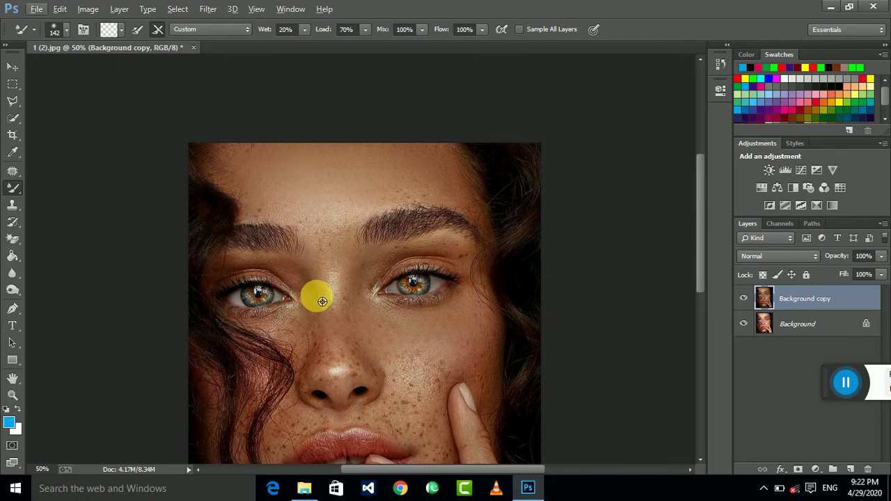
mouse_move(398, 364)
mouse_down()
mouse_move(330, 258)
mouse_move(327, 274)
mouse_move(300, 278)
mouse_move(409, 297)
mouse_move(332, 265)
mouse_move(298, 262)
mouse_move(318, 255)
mouse_move(325, 258)
mouse_move(310, 260)
mouse_move(350, 283)
mouse_move(413, 300)
mouse_move(394, 272)
mouse_move(387, 313)
mouse_move(406, 344)
mouse_up()
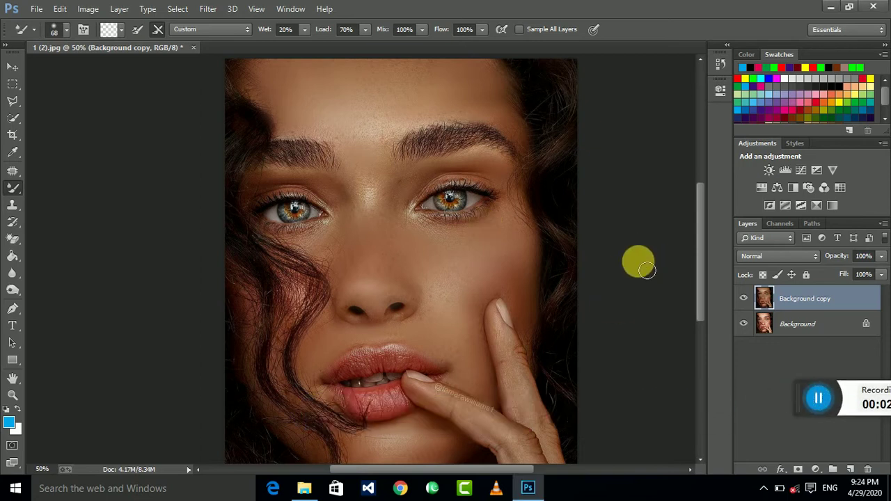
key(ctrl+minus)
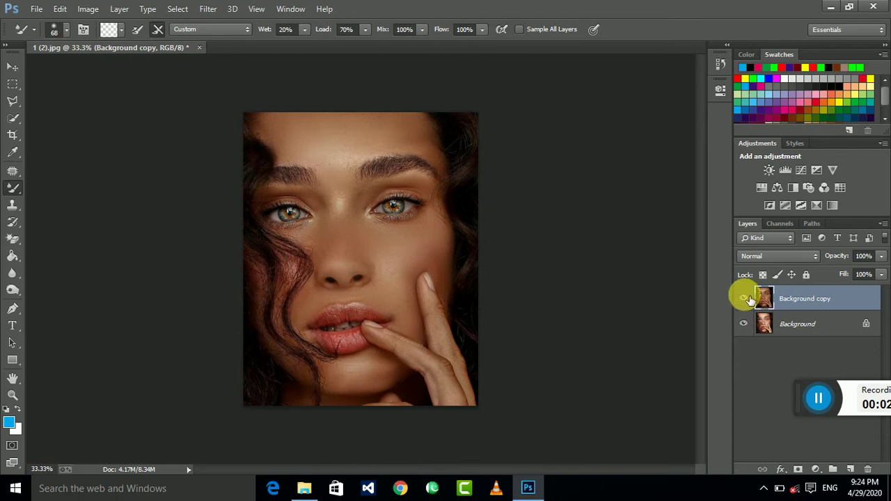
click(743, 298)
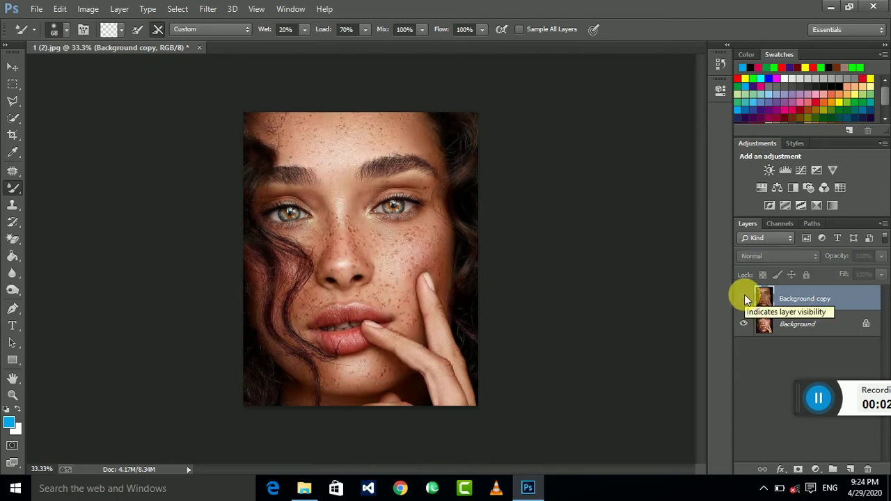
click(744, 299)
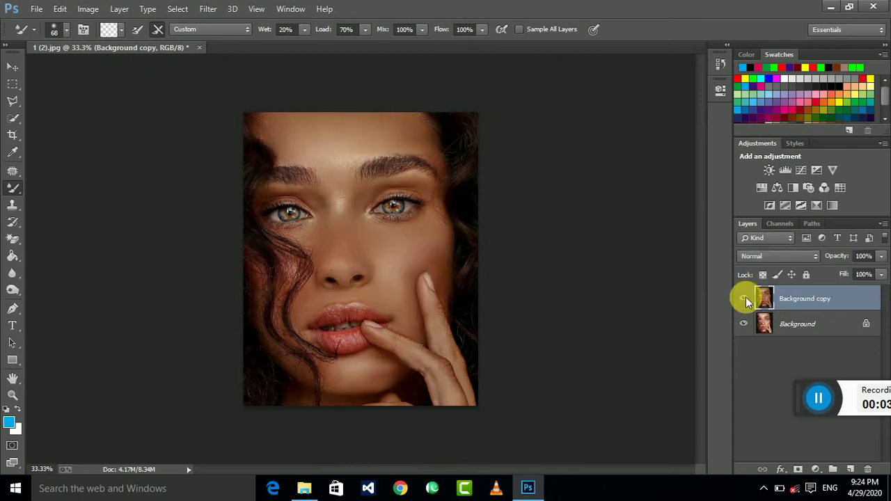
Step: Zoom in to 200% on the mouth, showing the left lip corner
key(ctrl+plus)
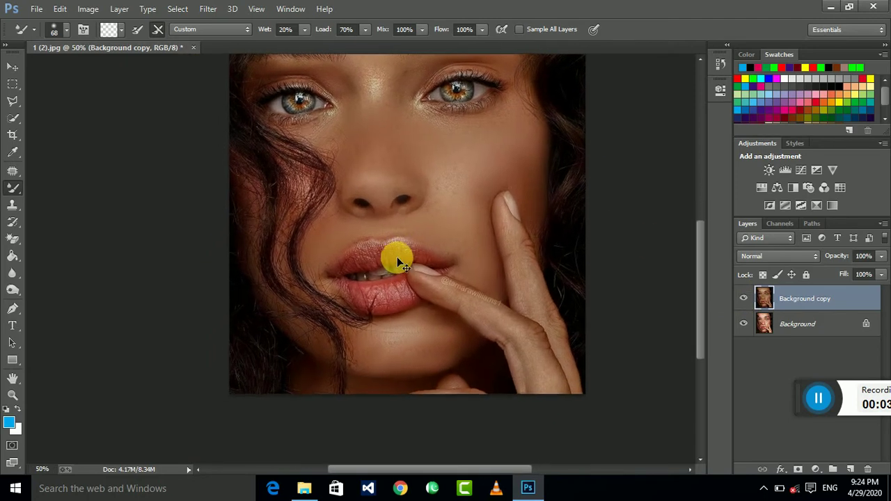
scroll(397, 257, up, 2)
scroll(397, 259, up, 1)
scroll(397, 259, up, 1)
scroll(397, 259, up, 1)
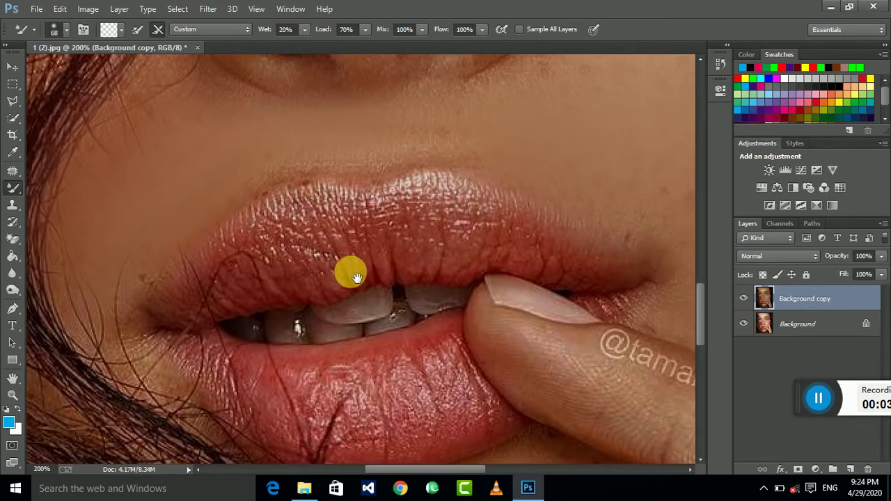
scroll(397, 259, up, 1)
drag(435, 235, 376, 227)
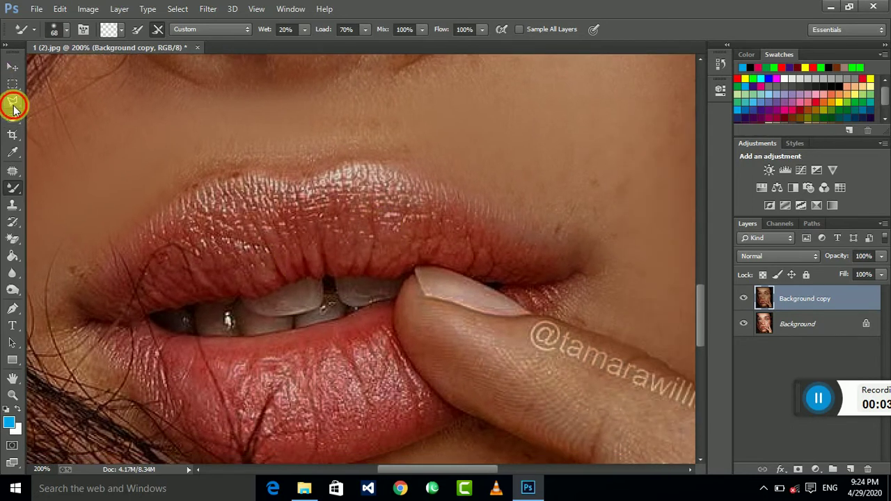
Step: With the Polygonal Lasso, trace the upper lip to the right corner and along the fingertip
drag(12, 106, 73, 115)
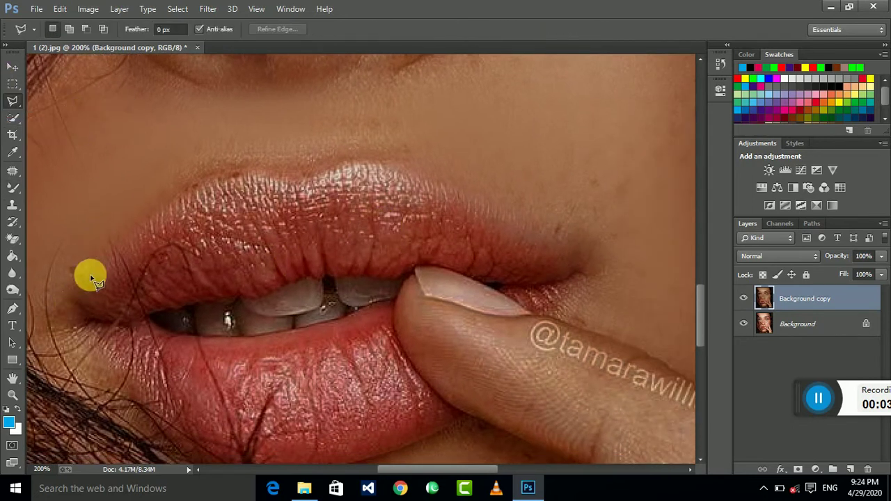
click(72, 304)
click(199, 179)
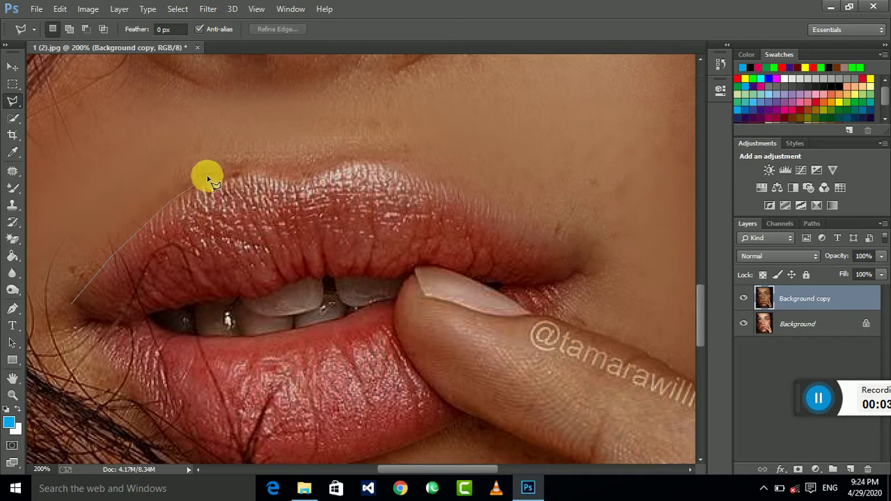
click(249, 174)
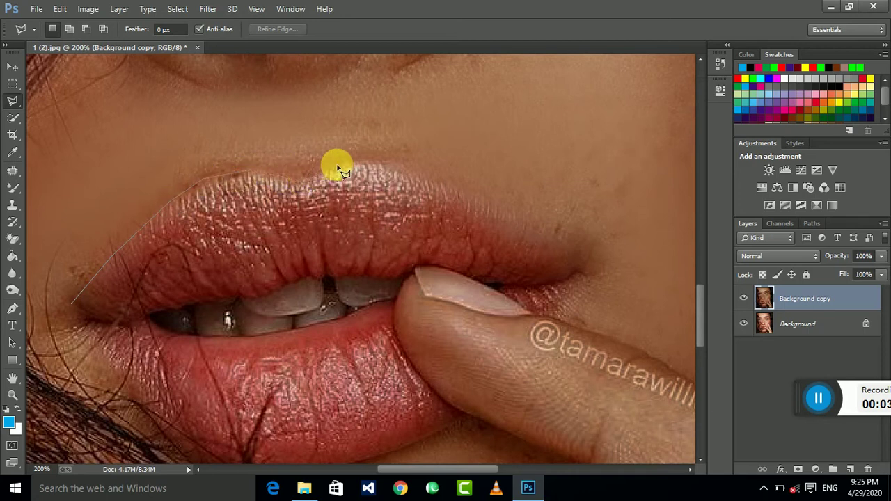
click(363, 164)
click(575, 245)
click(590, 272)
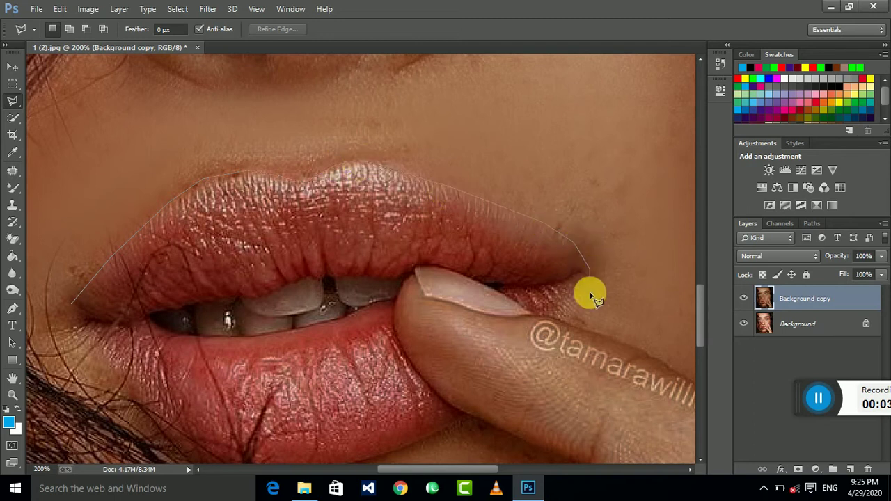
click(588, 292)
click(558, 321)
click(467, 289)
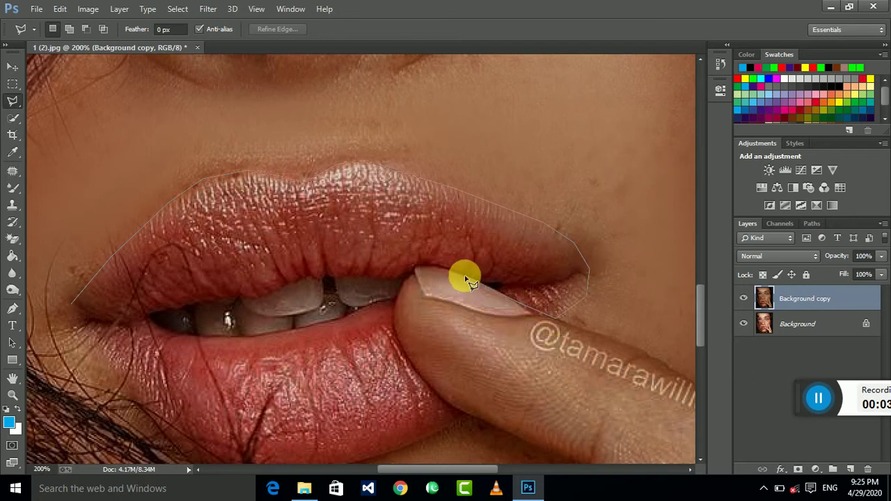
click(413, 271)
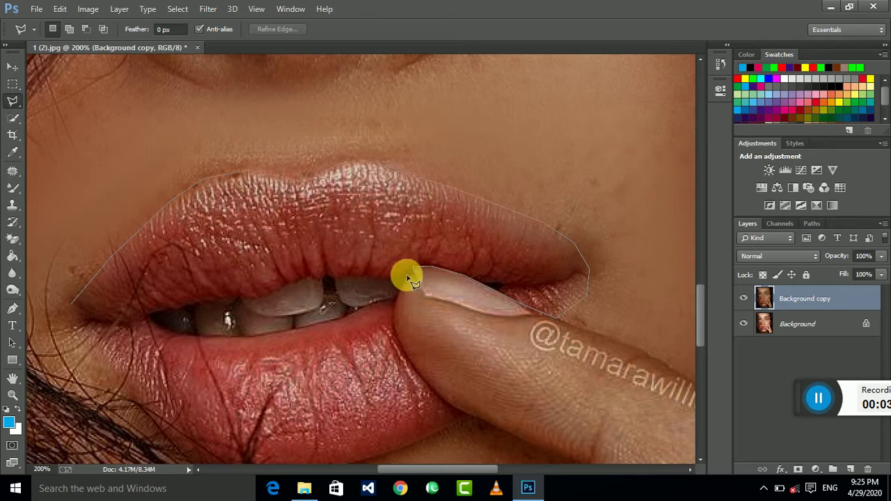
Step: Trace down the finger's edge and along the lower lip, closing the lip selection, then zoom out
click(403, 284)
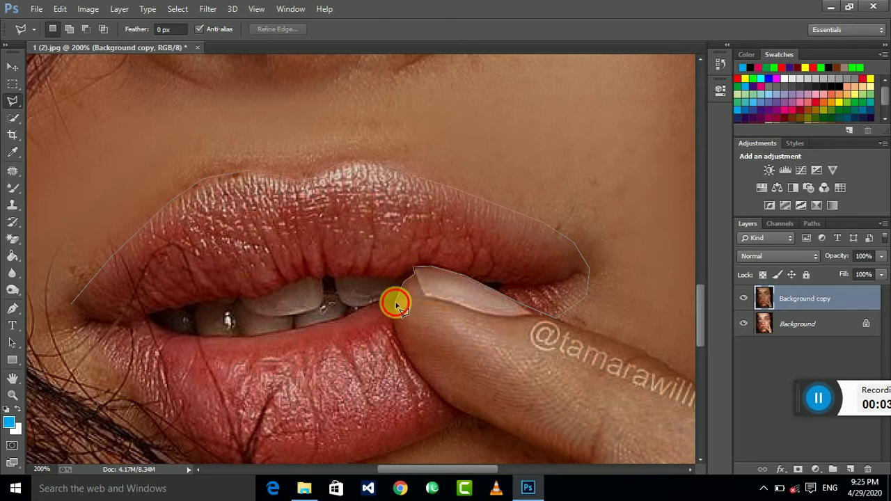
click(396, 304)
click(394, 326)
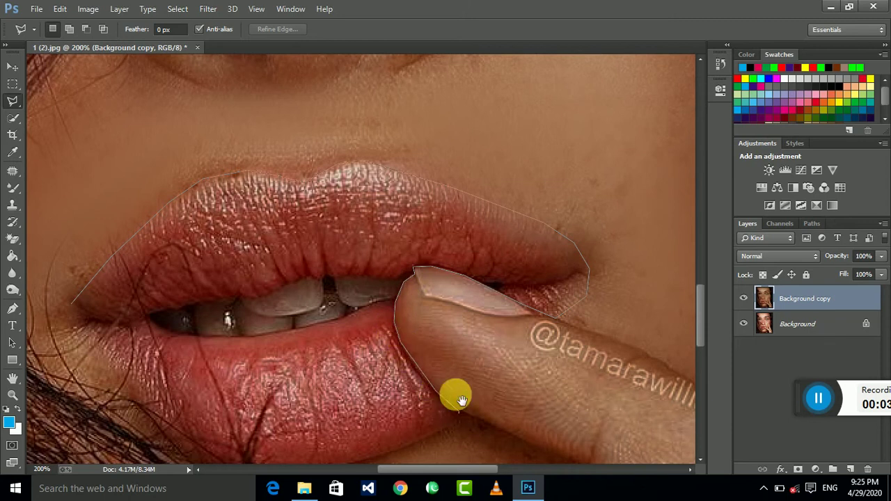
scroll(457, 392, down, 3)
click(514, 335)
click(395, 376)
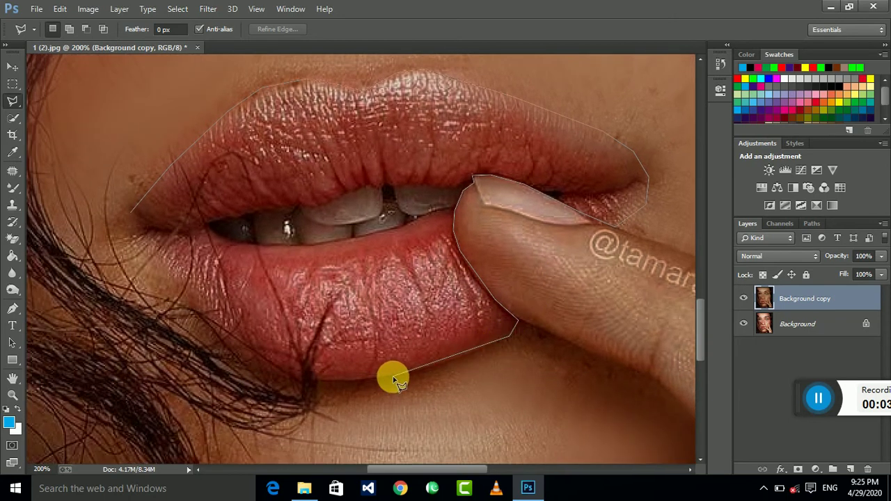
click(314, 379)
click(263, 371)
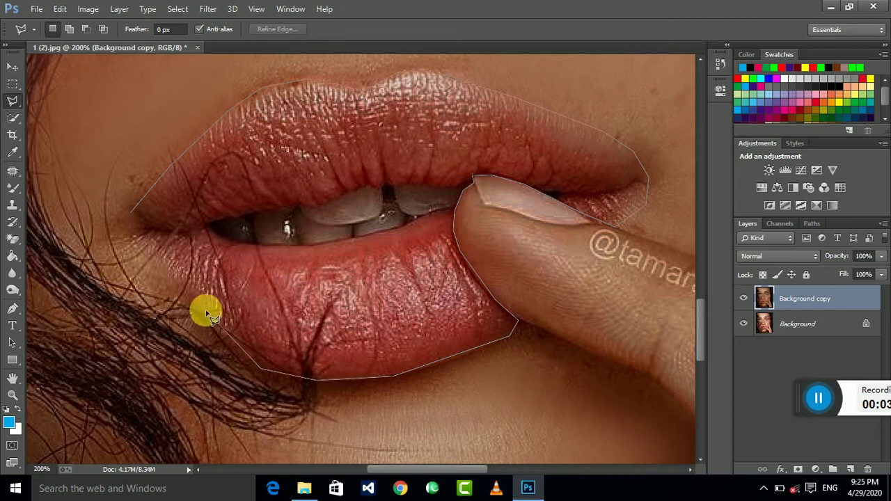
click(203, 307)
click(132, 215)
key(ctrl+minus)
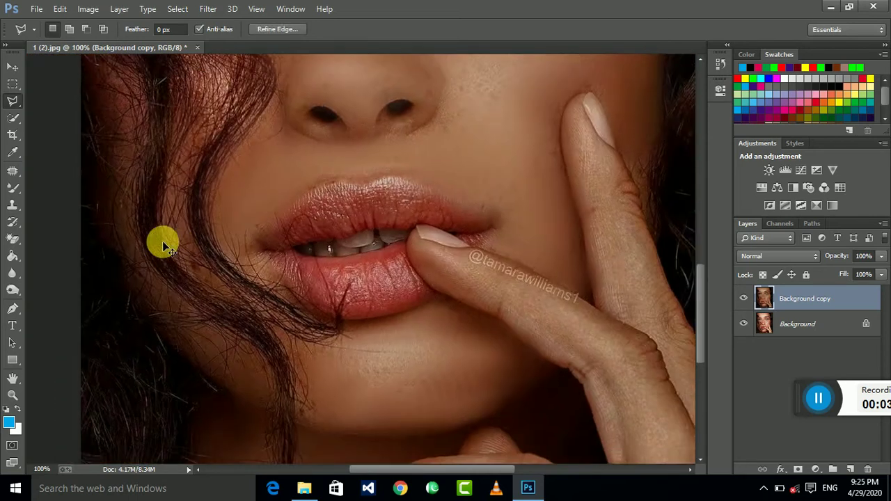
key(ctrl+minus)
key(ctrl+minus)
drag(475, 182, 476, 202)
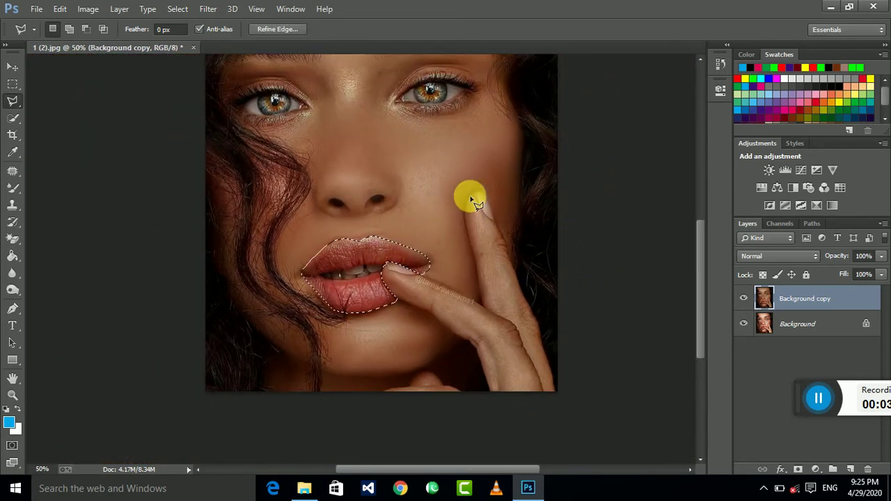
Step: Copy the selected lips to a new layer and fill them with red using the Paint Bucket
key(ctrl+j)
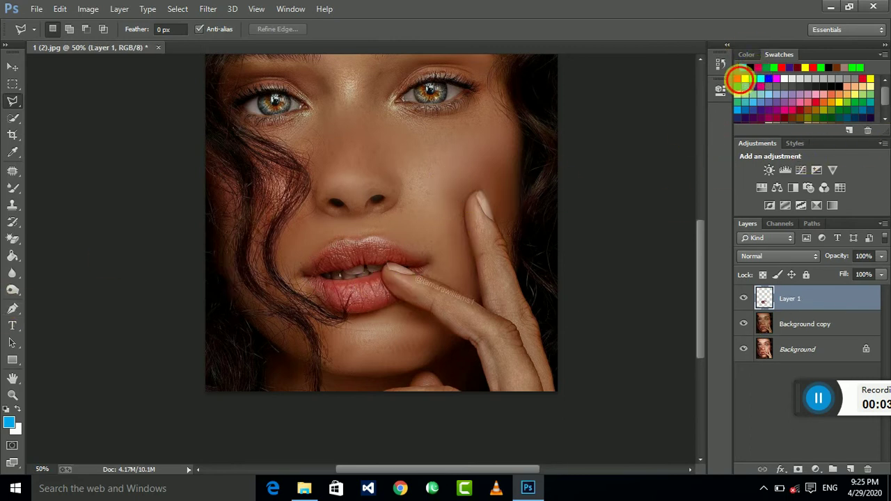
click(738, 78)
click(13, 257)
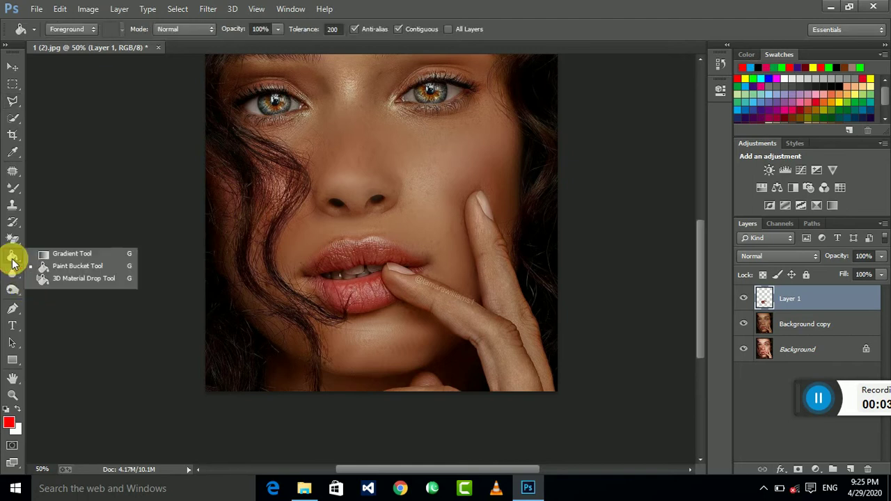
click(69, 271)
click(364, 303)
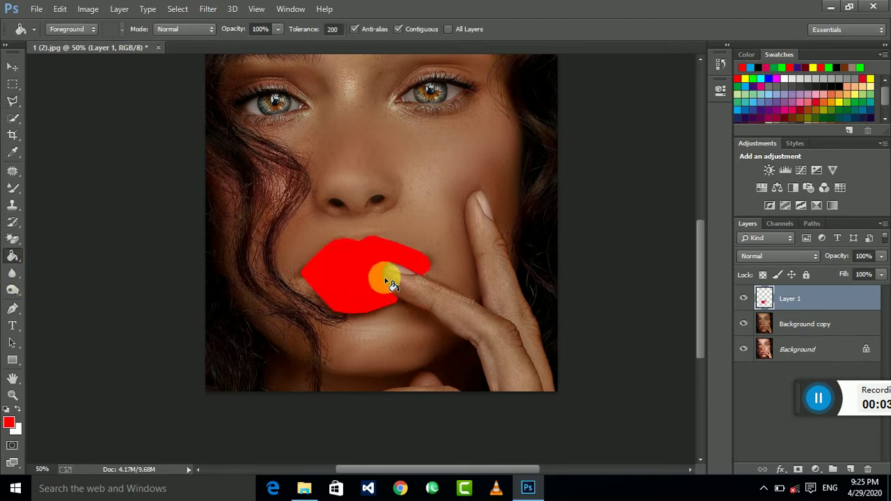
Step: Redo the red fill including the gap by the finger, and set Layer 1 to Multiply
key(ctrl+z)
click(373, 297)
click(414, 264)
click(792, 256)
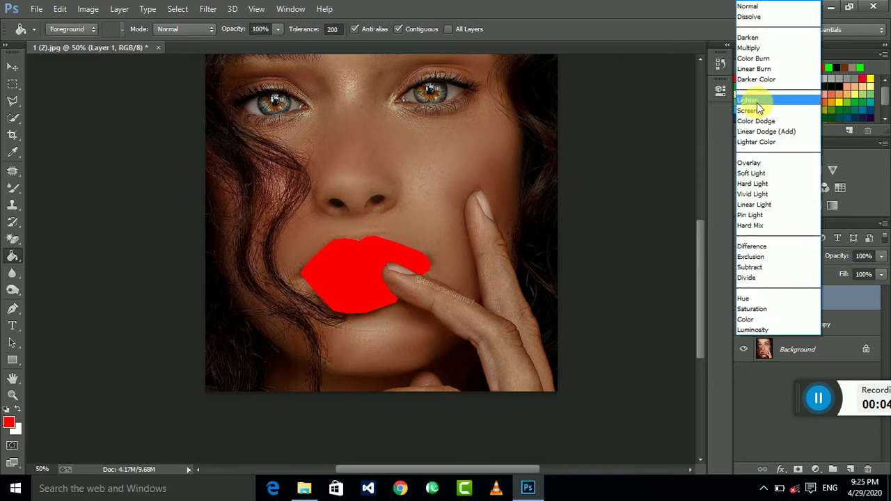
click(755, 46)
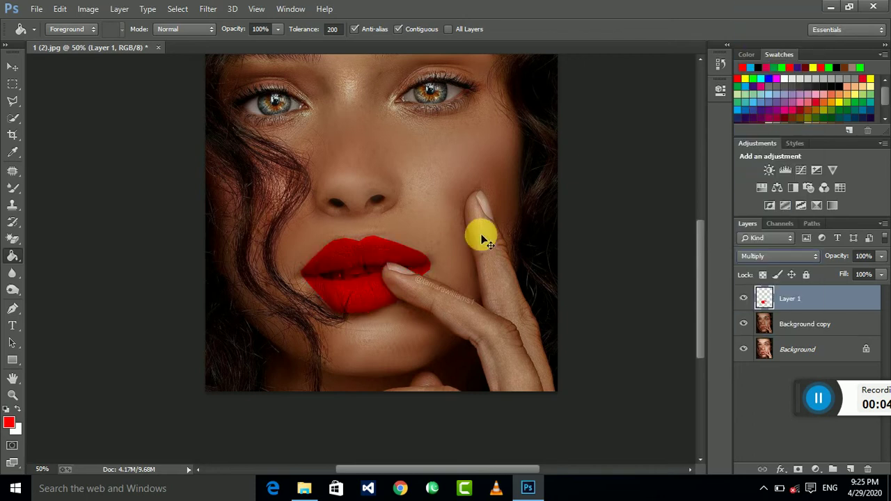
Step: Zoom in on the mouth and start a Polygonal Lasso outline along the upper teeth edge
scroll(481, 237, up, 3)
scroll(481, 237, up, 2)
drag(539, 338, 575, 168)
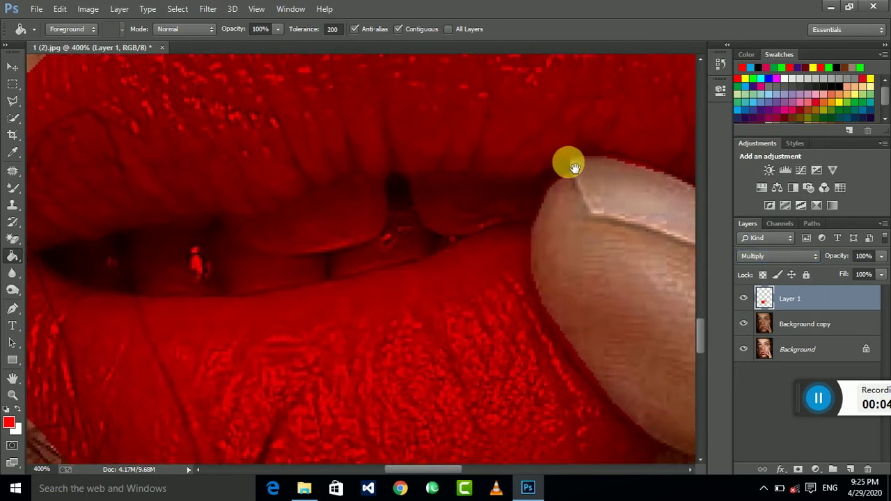
drag(12, 101, 79, 112)
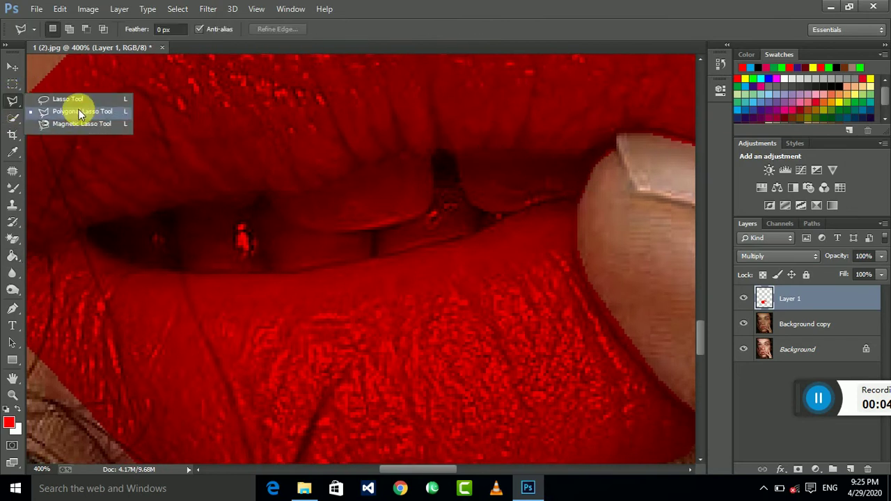
click(78, 112)
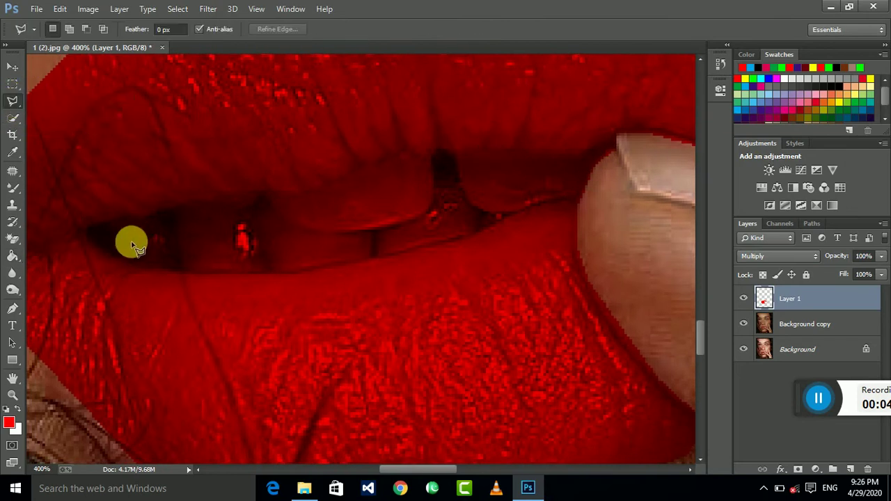
click(84, 229)
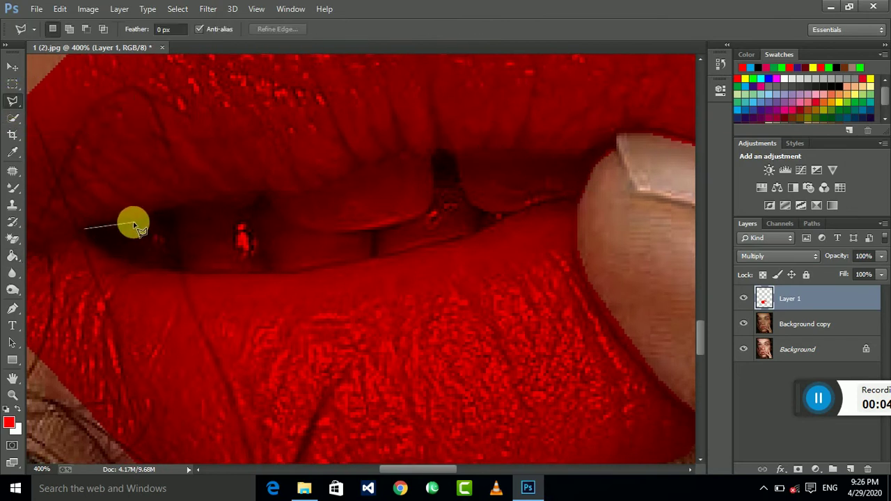
click(257, 200)
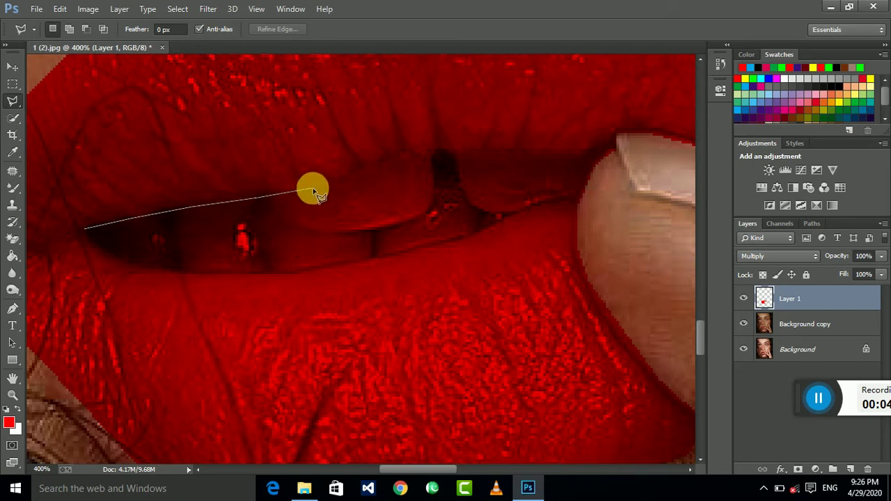
click(313, 189)
click(362, 167)
click(433, 151)
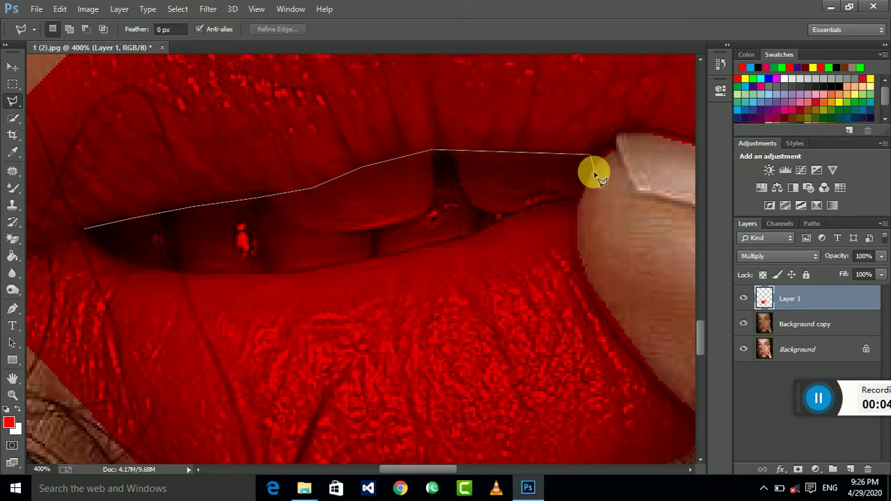
Step: Close the outline around the teeth, clear the red inside it, and deselect
click(578, 199)
click(532, 207)
click(458, 242)
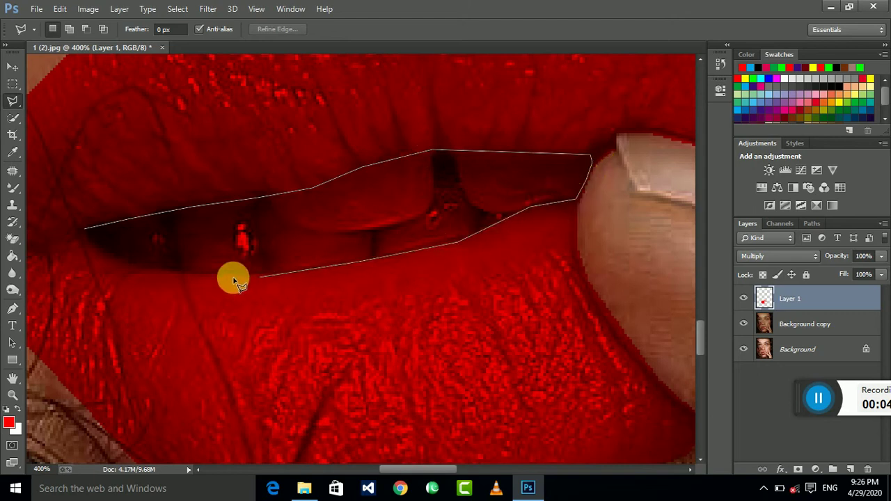
click(259, 276)
click(158, 269)
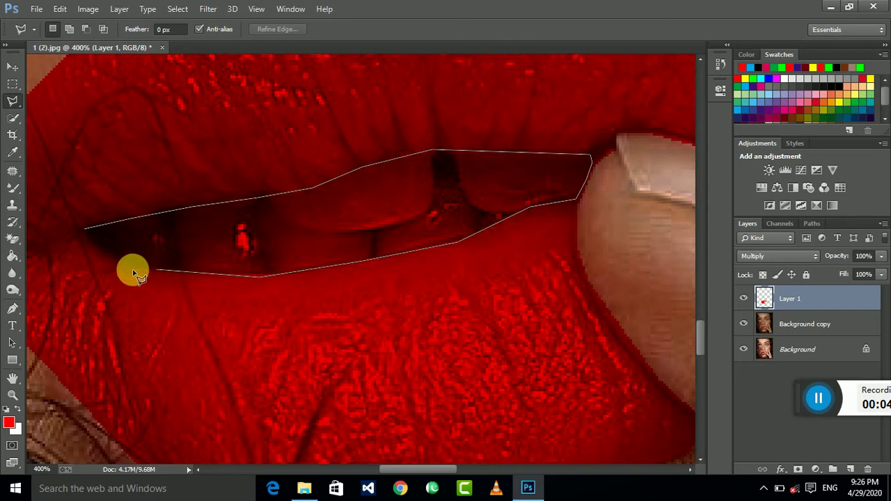
click(88, 233)
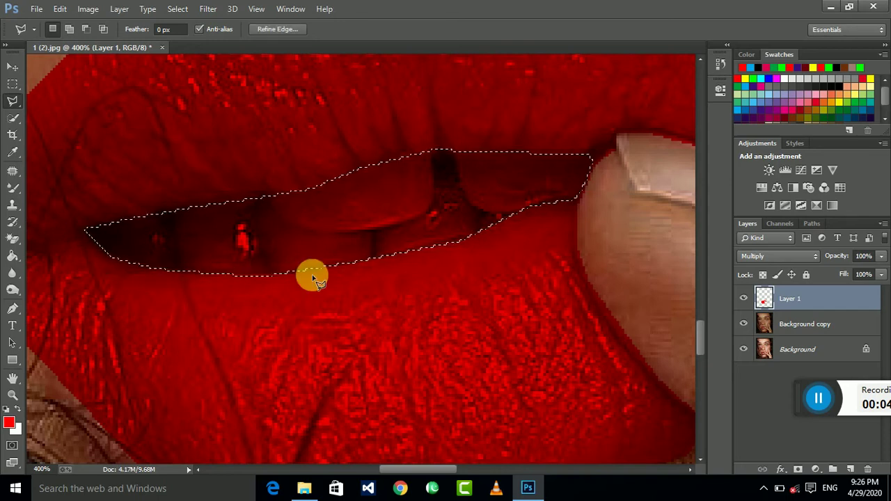
key(ctrl+minus)
key(ctrl+minus)
key(ctrl+minus)
key(ctrl+minus)
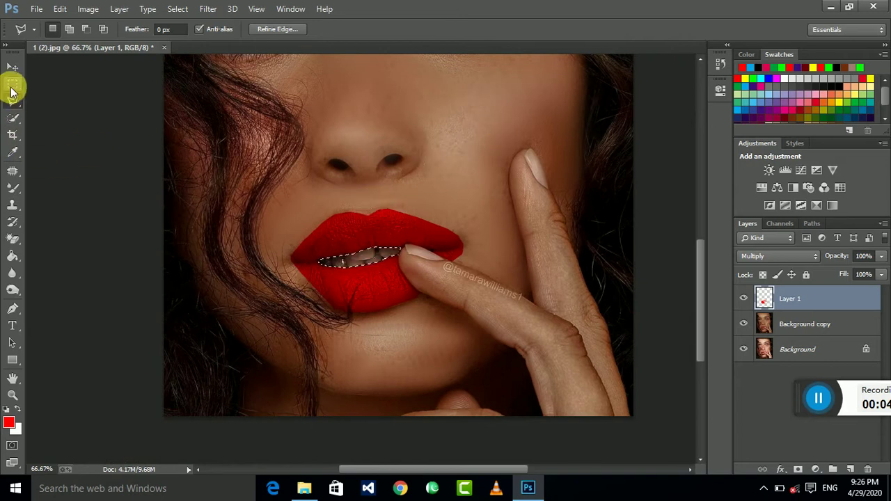
drag(12, 83, 85, 83)
click(110, 113)
Step: Lower the red lip layer's fill to 57%
key(ctrl+minus)
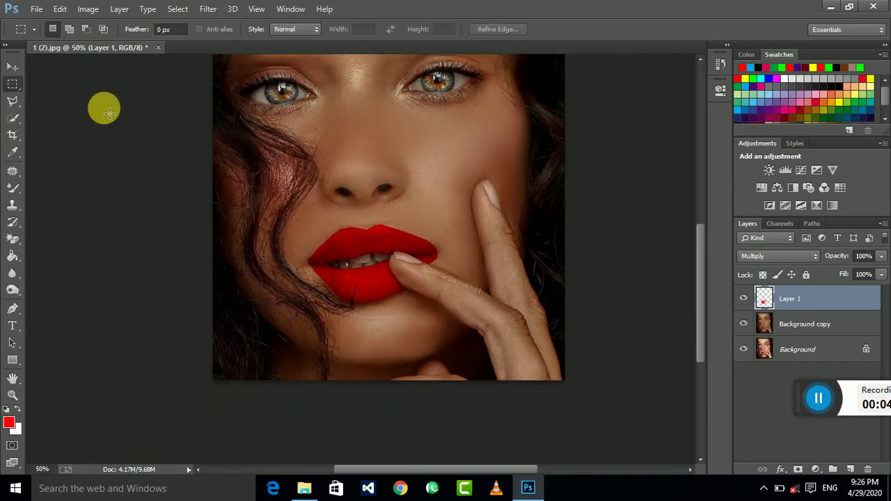
click(791, 301)
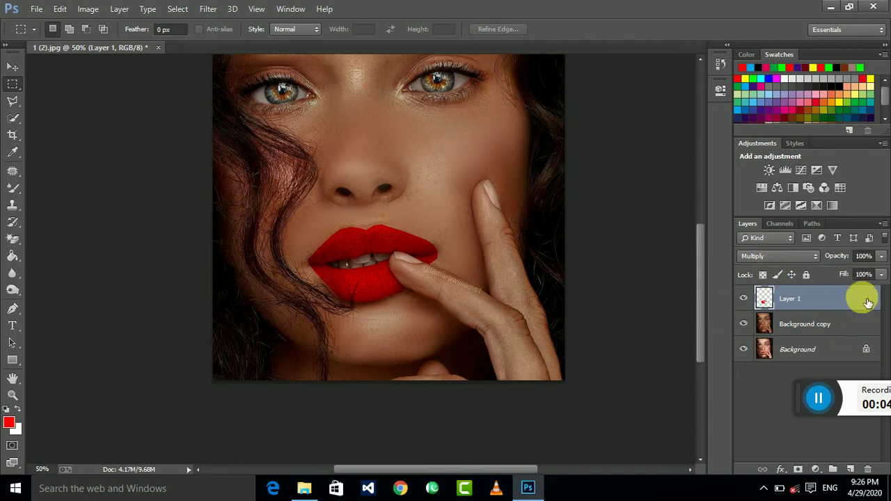
click(881, 274)
drag(880, 274, 848, 292)
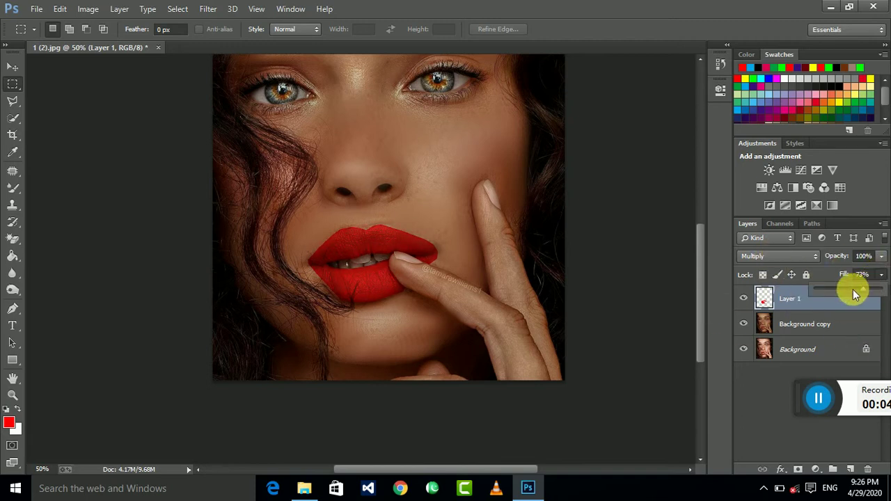
Step: Zoom in on the lips and soften the upper lip edge with a 24 px Blur brush
key(ctrl+plus)
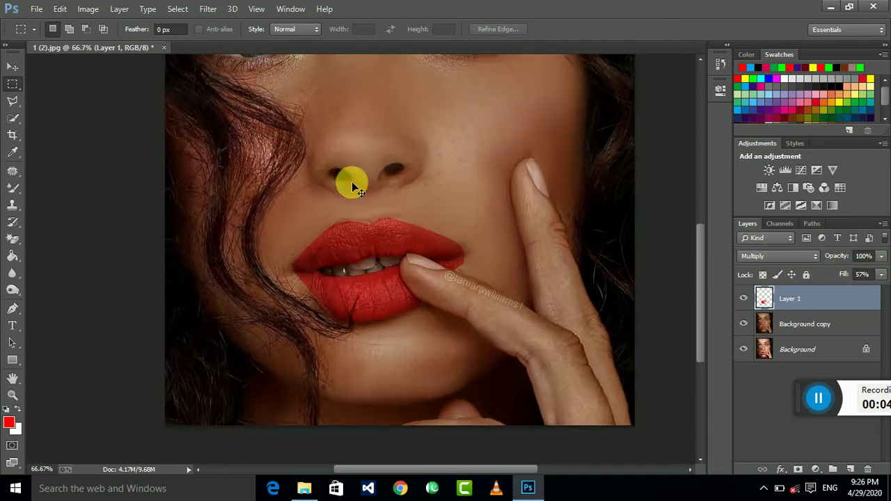
key(ctrl+plus)
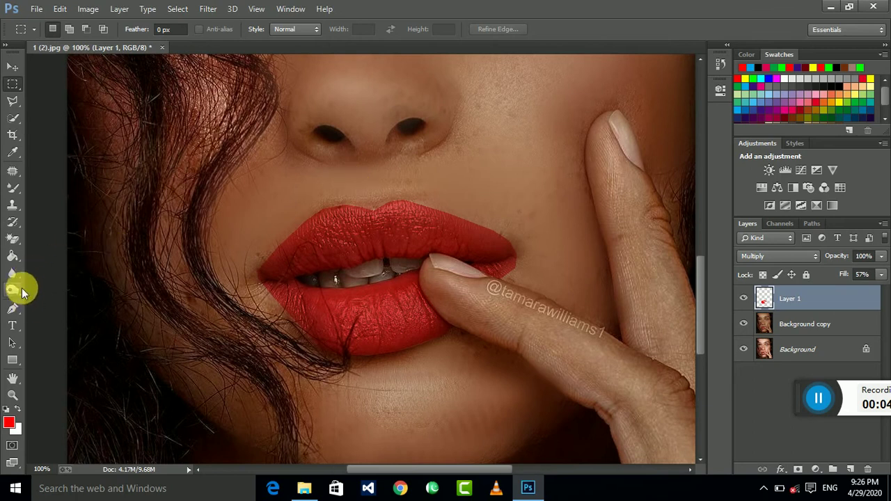
click(18, 293)
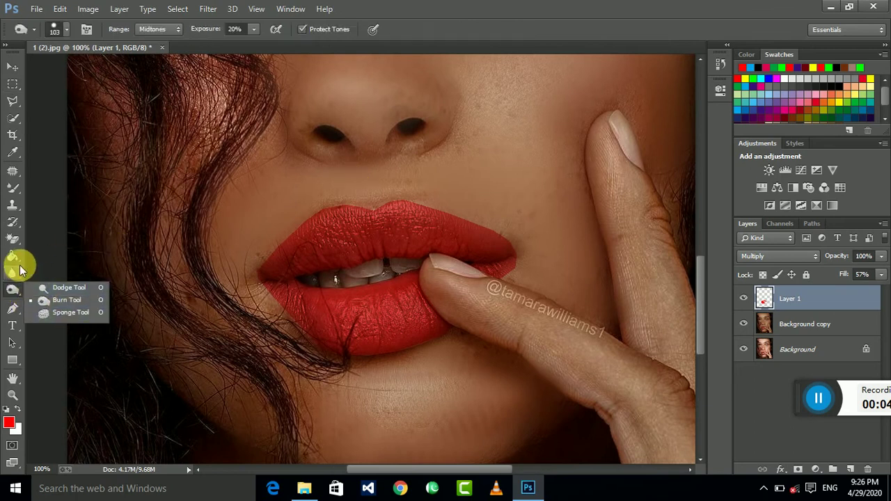
click(13, 273)
click(77, 273)
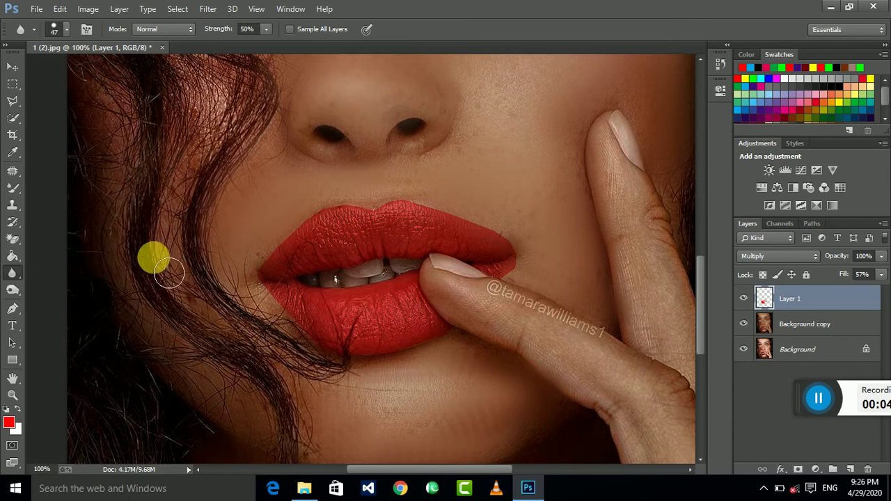
click(66, 31)
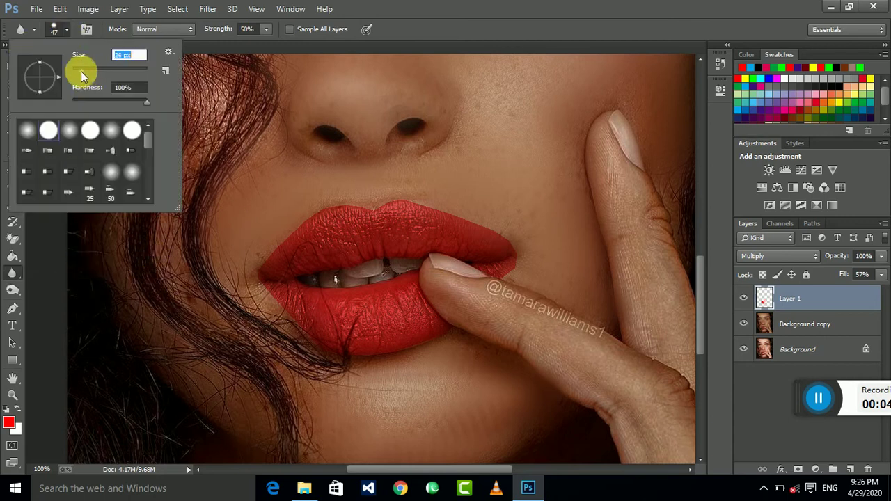
drag(80, 71, 80, 71)
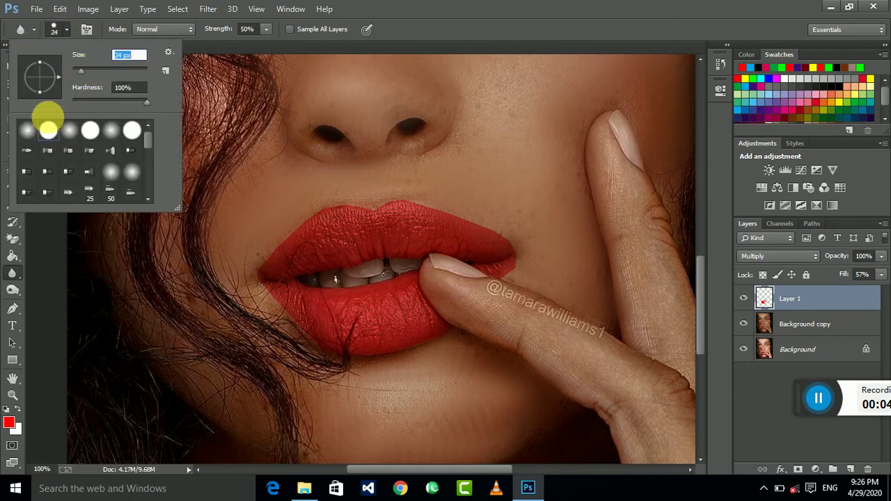
click(376, 216)
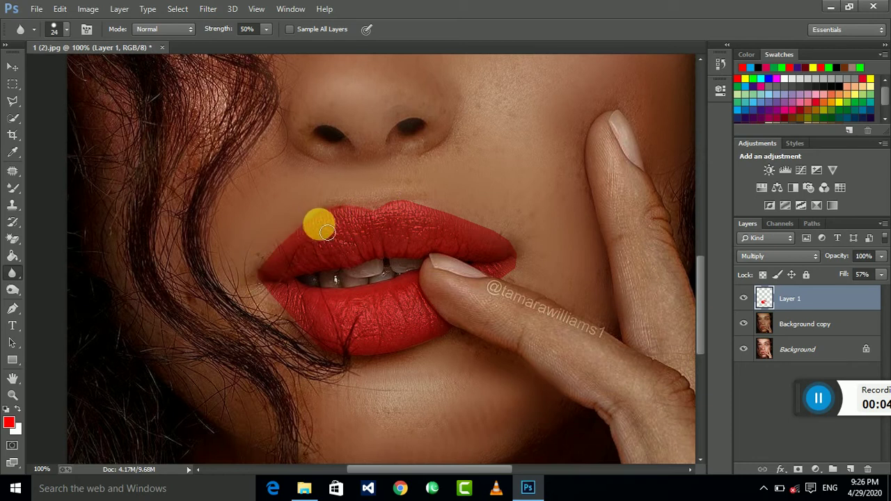
mouse_move(327, 232)
mouse_down()
mouse_move(359, 206)
mouse_move(390, 201)
mouse_move(400, 225)
mouse_move(478, 219)
mouse_move(508, 229)
mouse_move(523, 271)
mouse_up()
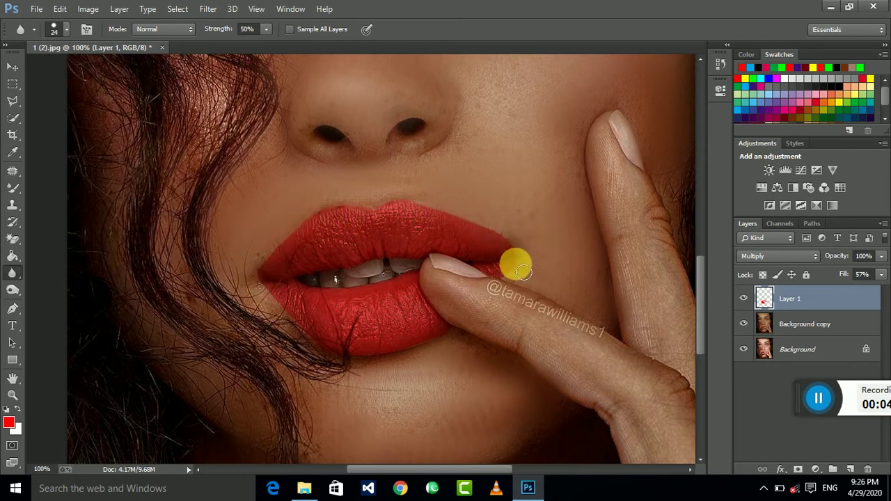
Step: Blur the lower lip with a 33 px brush, then across it at 75 px
click(67, 30)
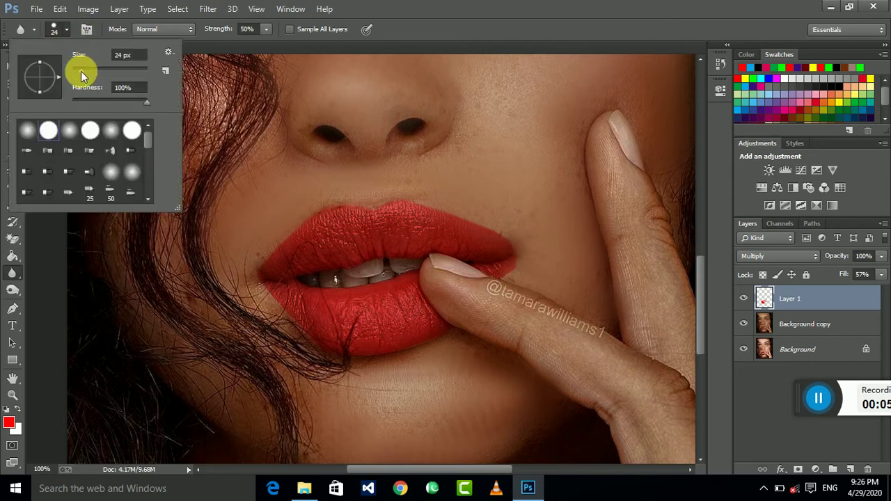
drag(81, 71, 84, 71)
mouse_move(410, 407)
mouse_down()
mouse_move(412, 340)
mouse_move(440, 341)
mouse_move(382, 381)
mouse_move(281, 304)
mouse_move(313, 337)
mouse_move(268, 291)
mouse_move(322, 203)
mouse_move(400, 203)
mouse_move(516, 251)
mouse_move(334, 225)
mouse_up()
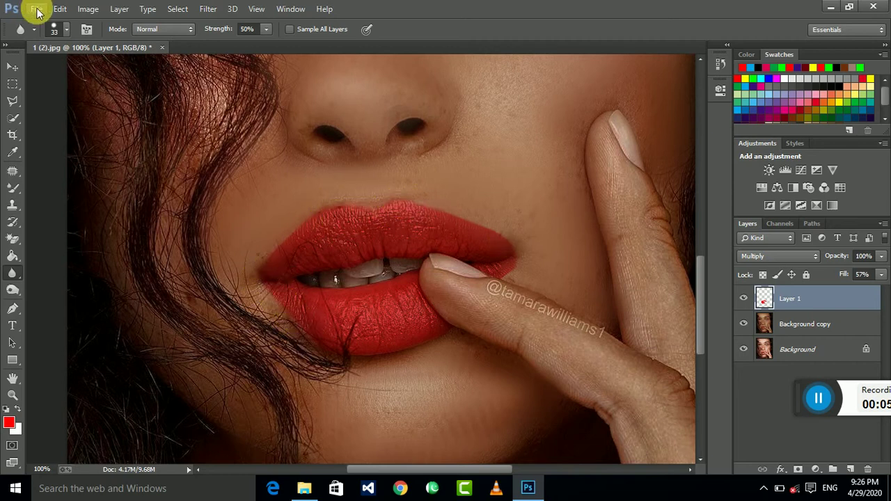
click(66, 28)
mouse_move(81, 67)
mouse_down()
mouse_move(120, 74)
mouse_move(100, 74)
mouse_up()
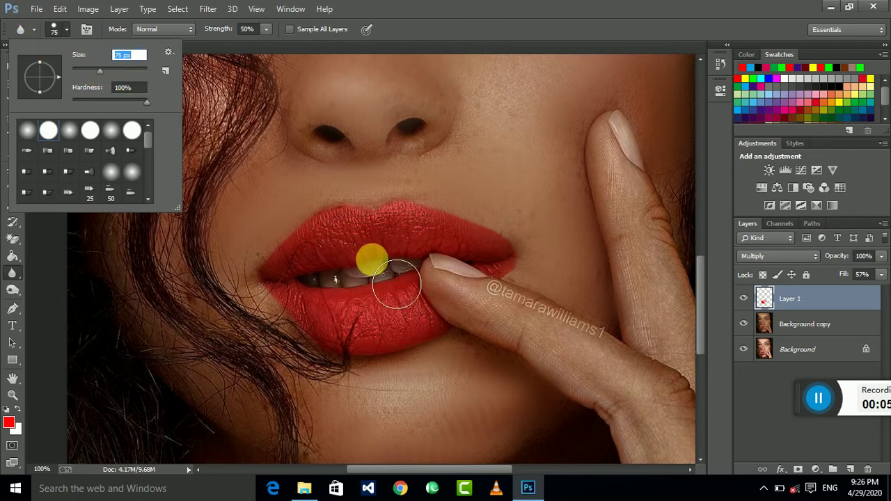
click(376, 264)
mouse_move(342, 260)
mouse_down()
mouse_move(335, 267)
mouse_move(417, 358)
mouse_move(530, 321)
mouse_move(536, 288)
mouse_move(462, 241)
mouse_move(408, 233)
mouse_up()
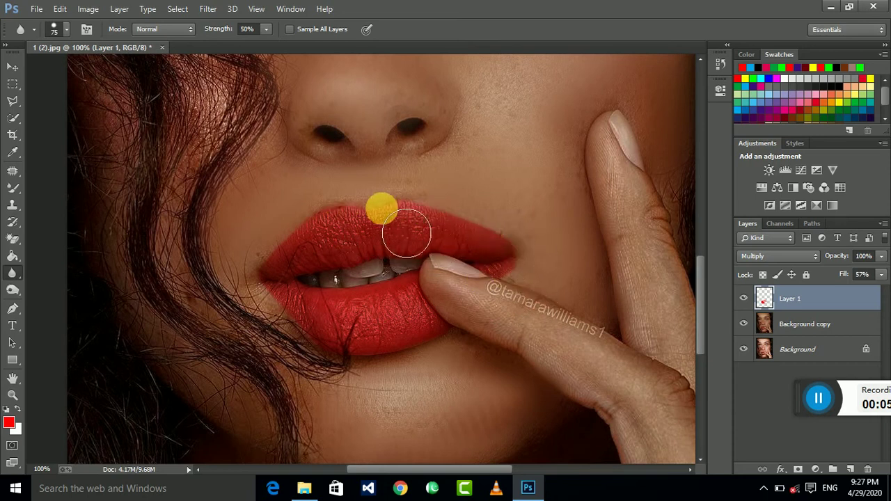
Step: Set Blur strength to 100% and brush size to 40 px, then soften the upper lip
click(66, 30)
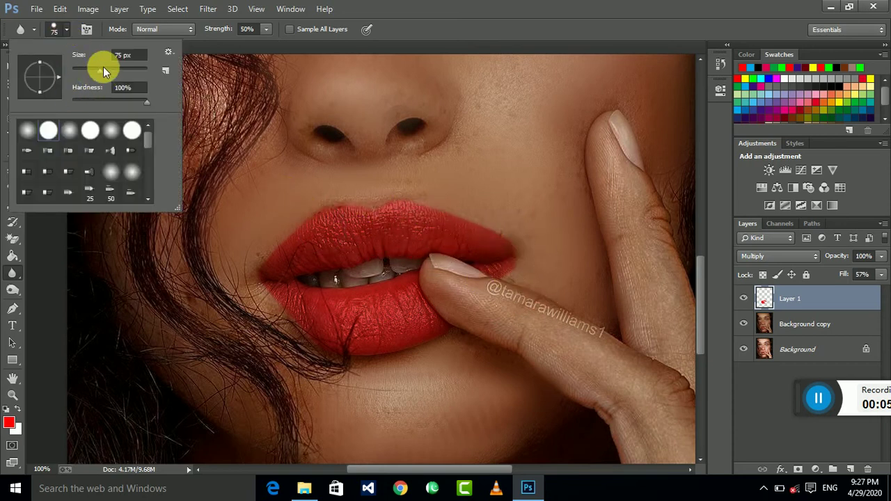
drag(96, 72, 92, 71)
click(247, 29)
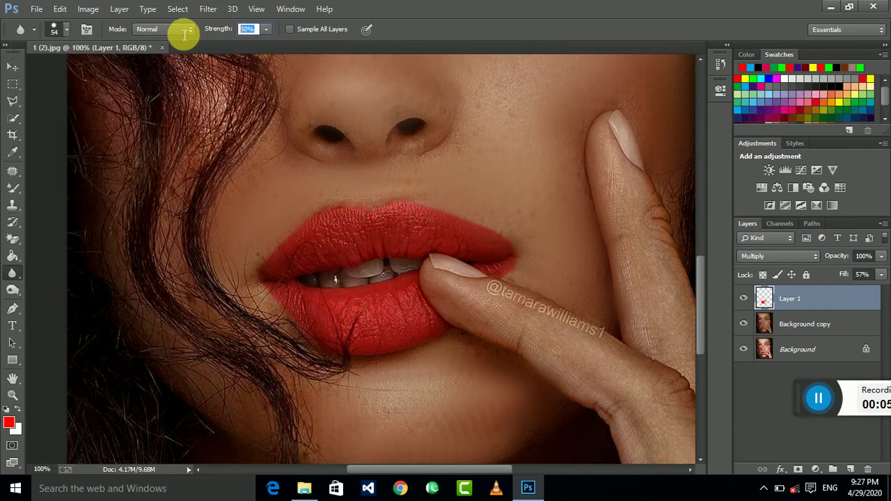
text(100)
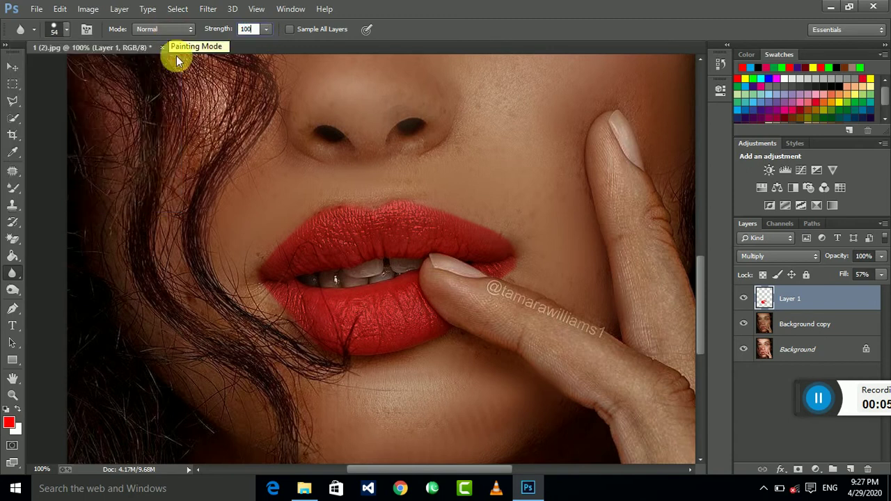
key(Return)
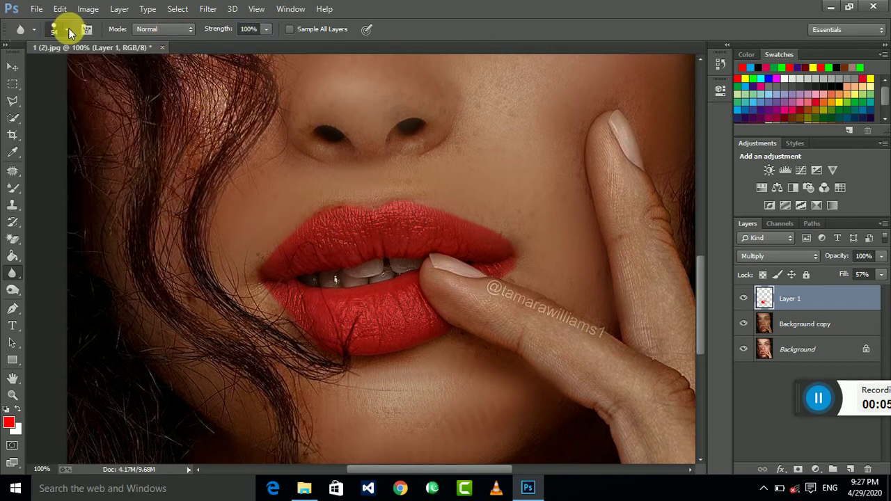
click(67, 30)
drag(96, 67, 86, 67)
click(341, 223)
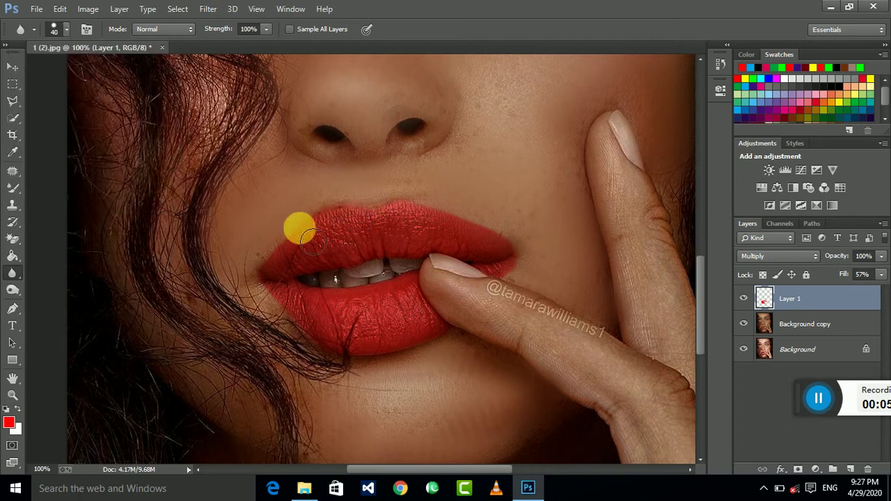
mouse_move(313, 240)
mouse_down()
mouse_move(286, 271)
mouse_move(362, 203)
mouse_move(517, 234)
mouse_move(517, 278)
mouse_move(436, 312)
mouse_move(431, 288)
mouse_move(446, 330)
mouse_move(339, 342)
mouse_move(391, 362)
mouse_move(258, 286)
mouse_move(275, 262)
mouse_move(336, 223)
mouse_move(428, 226)
mouse_move(518, 265)
mouse_move(365, 217)
mouse_move(298, 263)
mouse_move(292, 318)
mouse_move(410, 362)
mouse_move(362, 367)
mouse_move(314, 342)
mouse_move(272, 264)
mouse_move(354, 215)
mouse_move(437, 219)
mouse_move(527, 255)
mouse_move(529, 265)
mouse_move(392, 368)
mouse_move(323, 347)
mouse_up()
Step: Zoom out and fill the lips with bright green using the Paint Bucket
key(ctrl+minus)
key(ctrl+minus)
key(ctrl+minus)
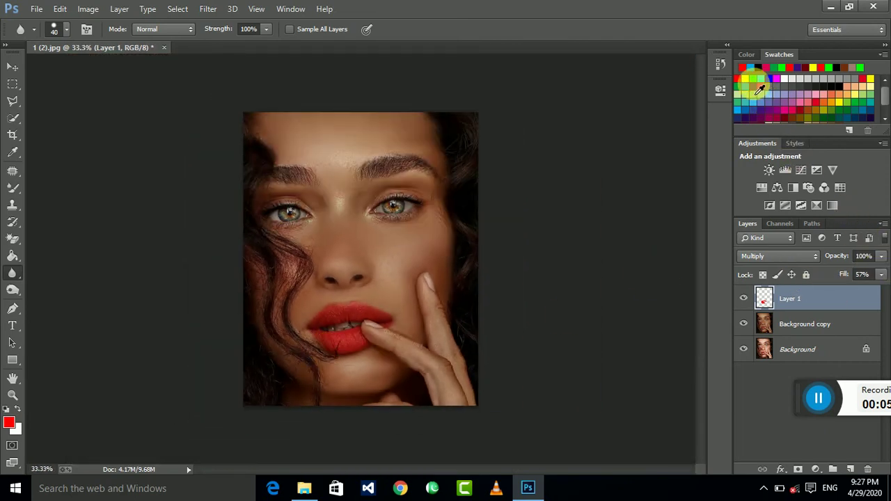
click(759, 82)
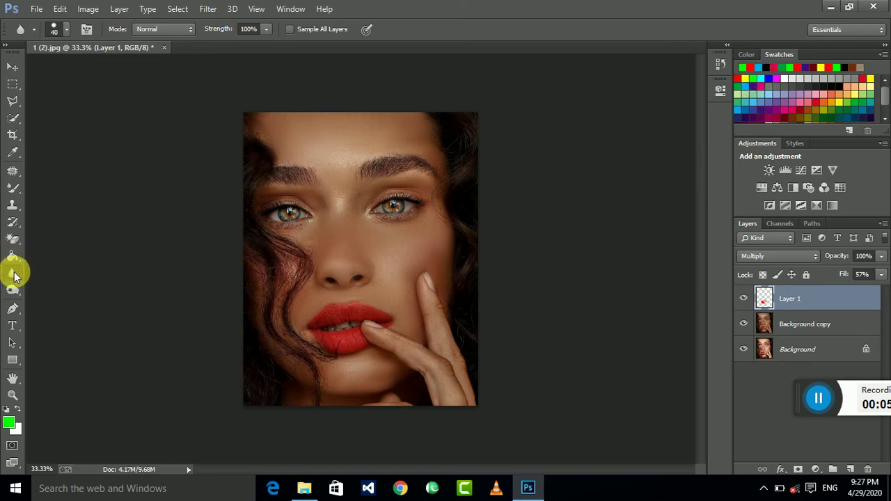
right_click(15, 276)
right_click(13, 256)
click(100, 255)
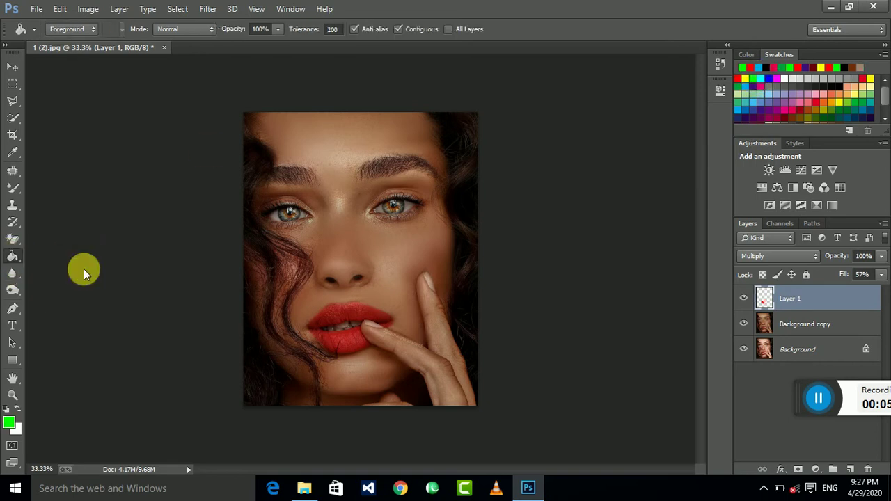
click(330, 317)
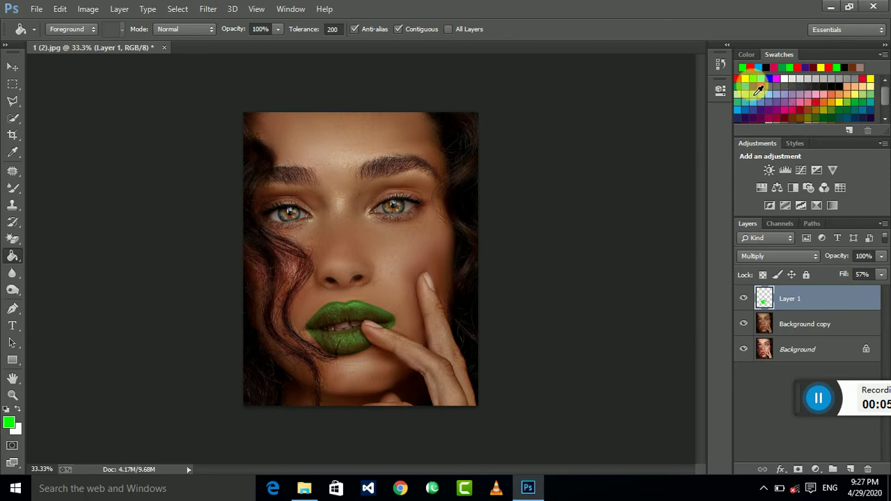
Step: Try a dark red swatch, then refill the lips with bright red
scroll(877, 105, down, 3)
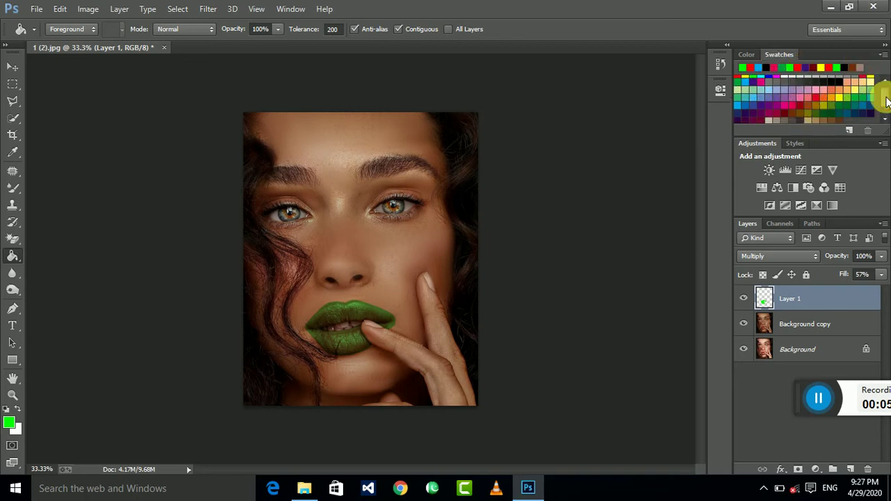
click(766, 106)
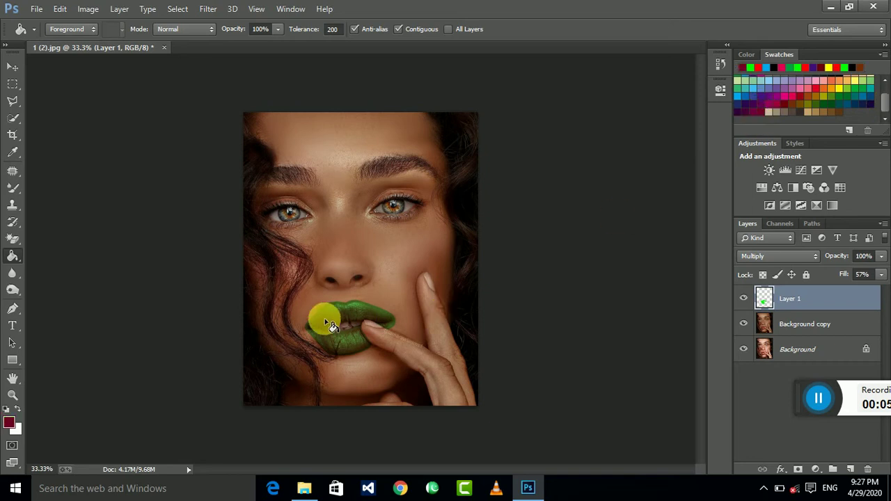
scroll(879, 104, up, 3)
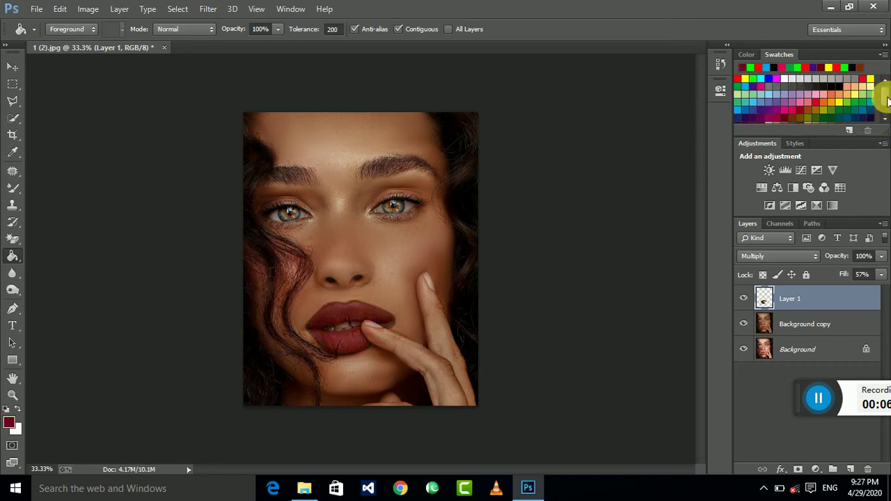
click(743, 85)
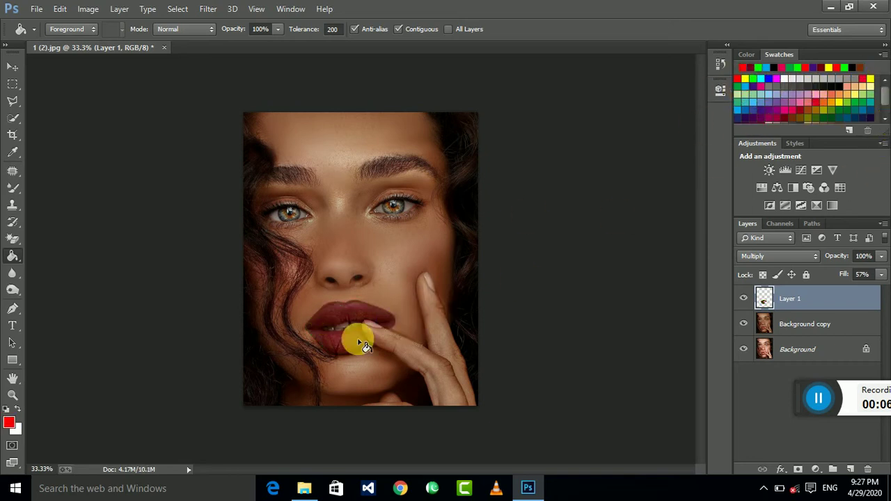
click(325, 313)
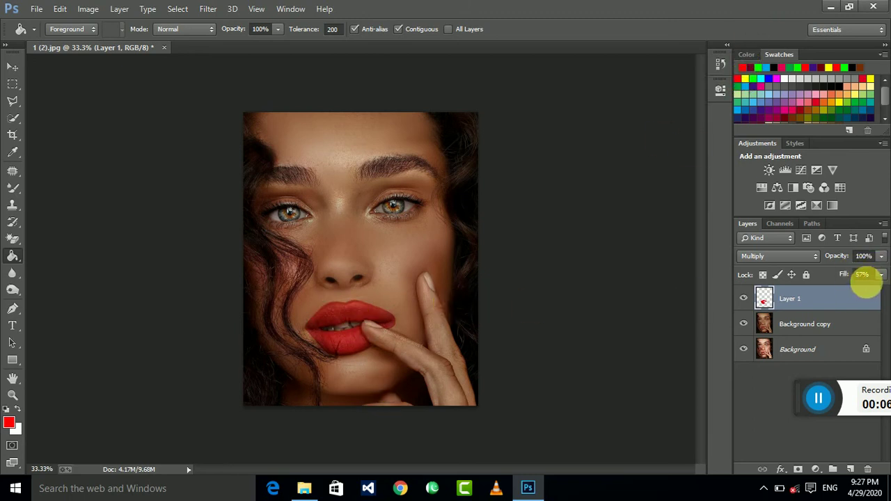
Step: Set the lip layer's fill to 100% and opacity to about 44%
click(880, 275)
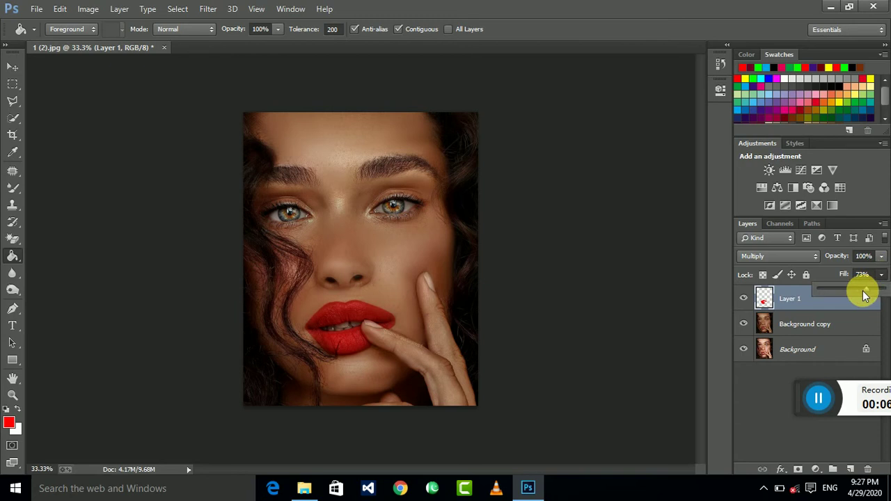
mouse_move(862, 291)
mouse_down()
mouse_move(884, 290)
mouse_move(855, 273)
mouse_up()
click(880, 256)
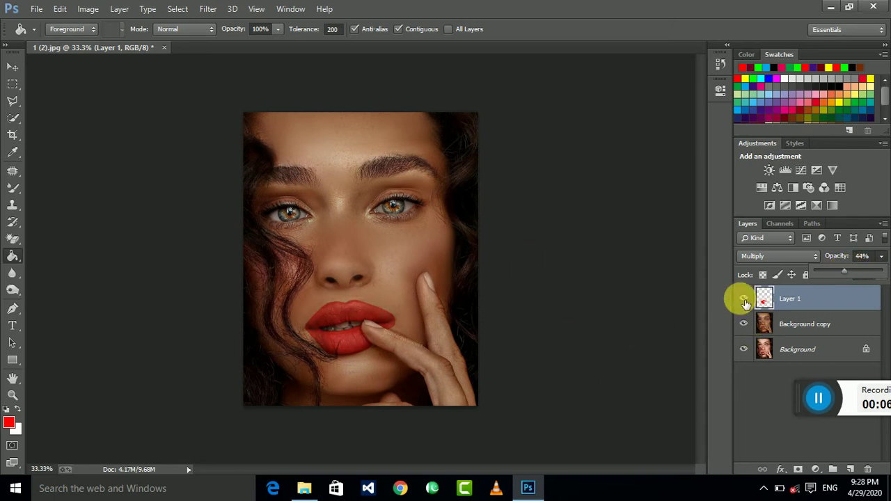
Step: Merge Layer 1 with Background copy and toggle its visibility to compare
shift+click(811, 329)
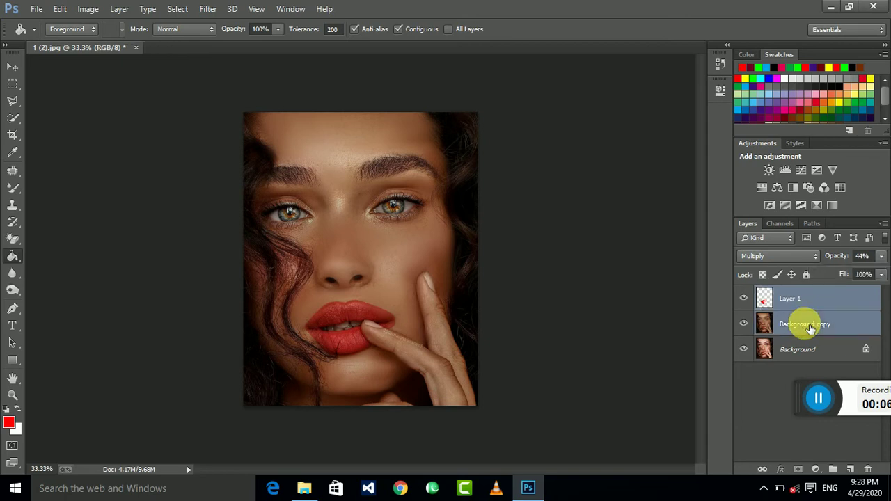
right_click(808, 327)
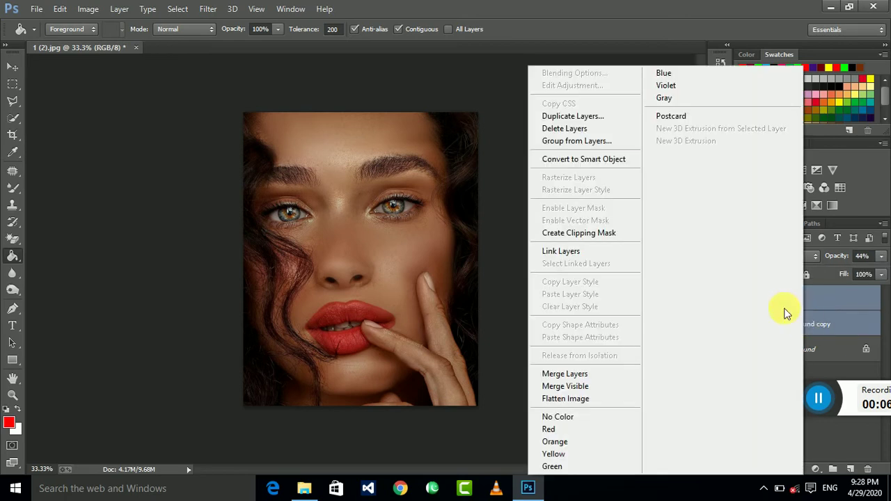
click(580, 375)
click(744, 299)
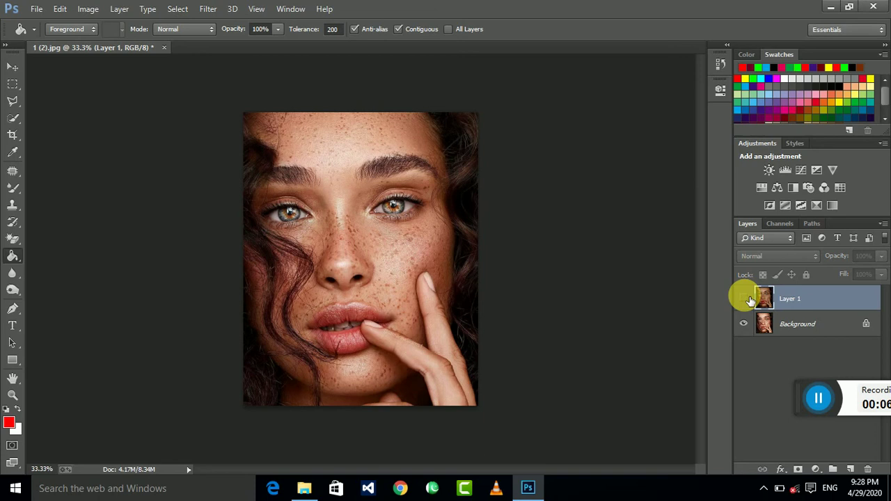
click(745, 298)
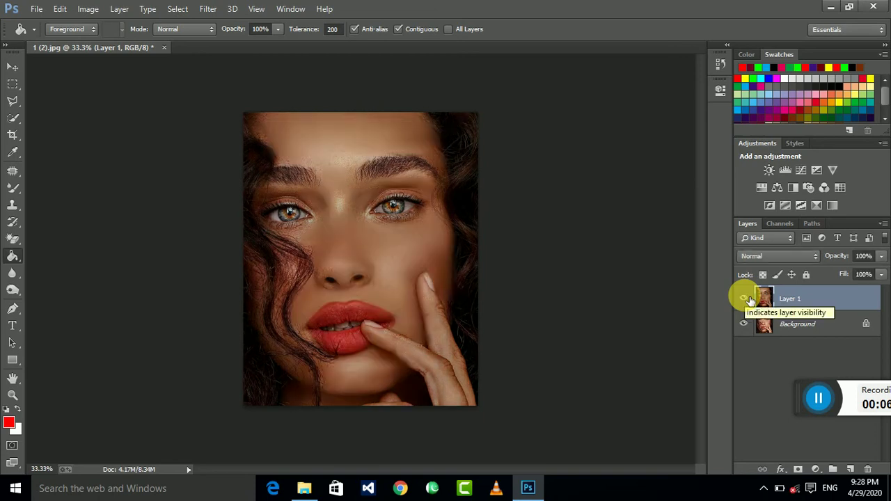
click(743, 299)
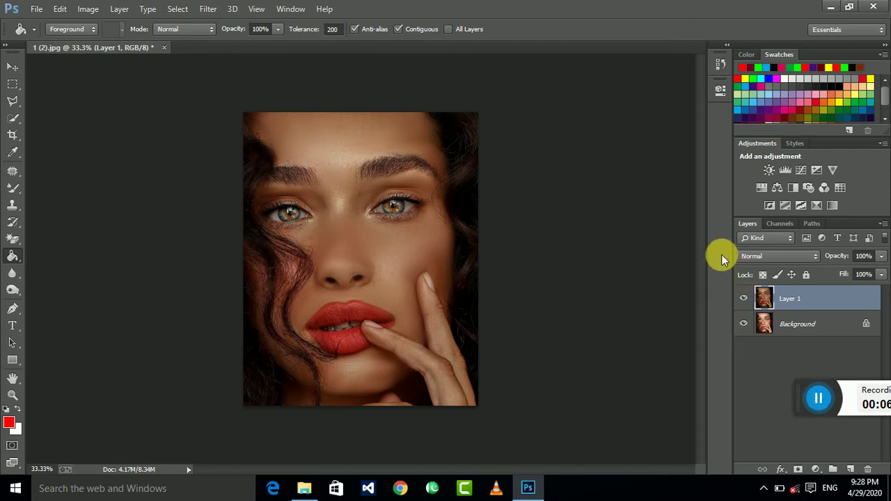
Step: Darken the lower lip with a 52 px Burn brush
key(ctrl+plus)
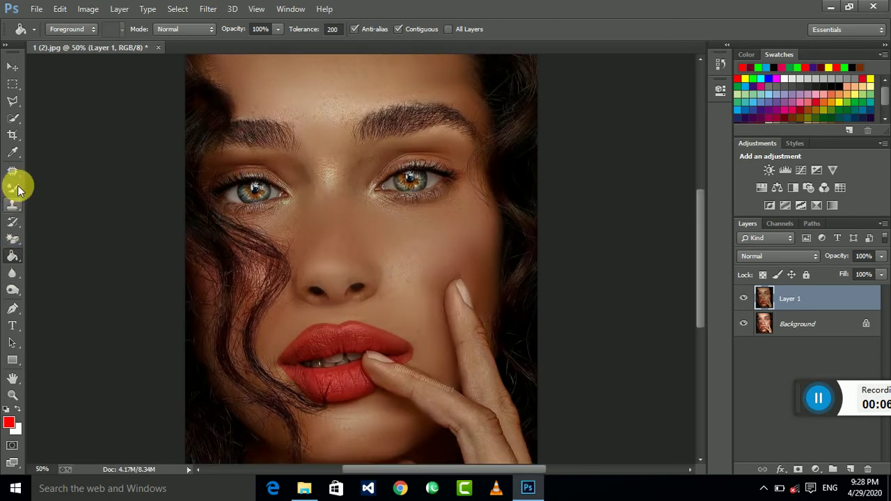
right_click(11, 293)
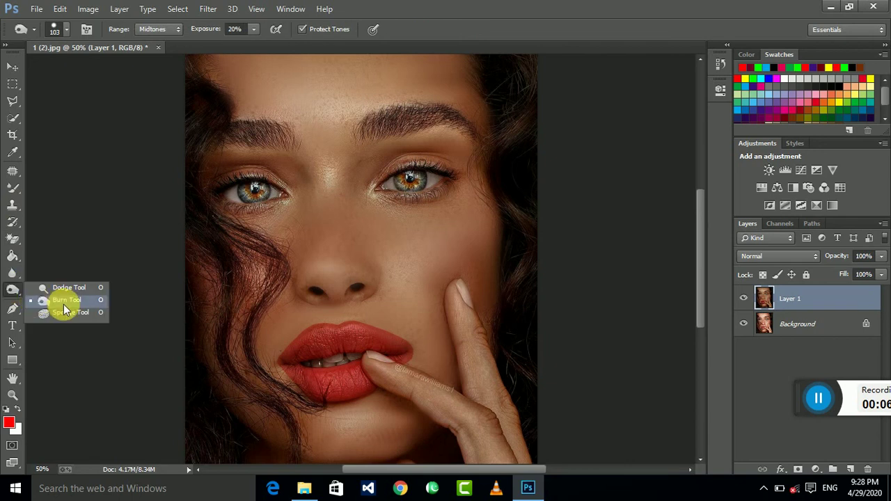
click(63, 304)
click(68, 30)
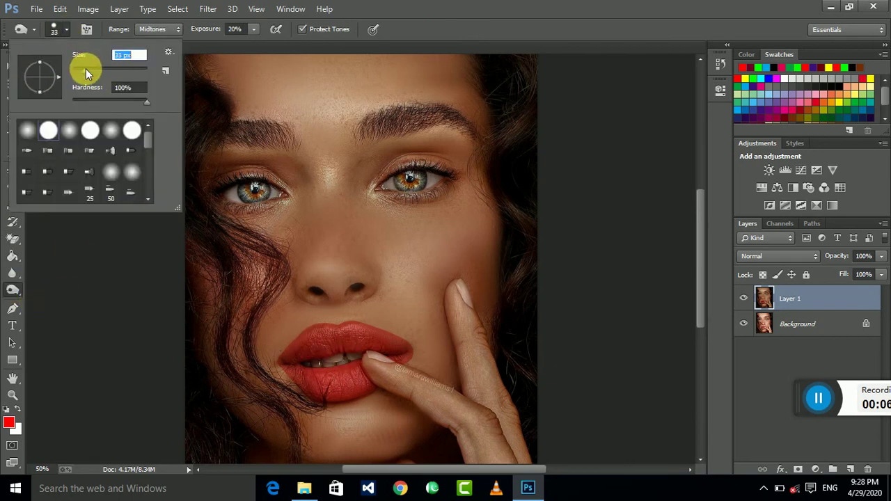
drag(86, 69, 91, 69)
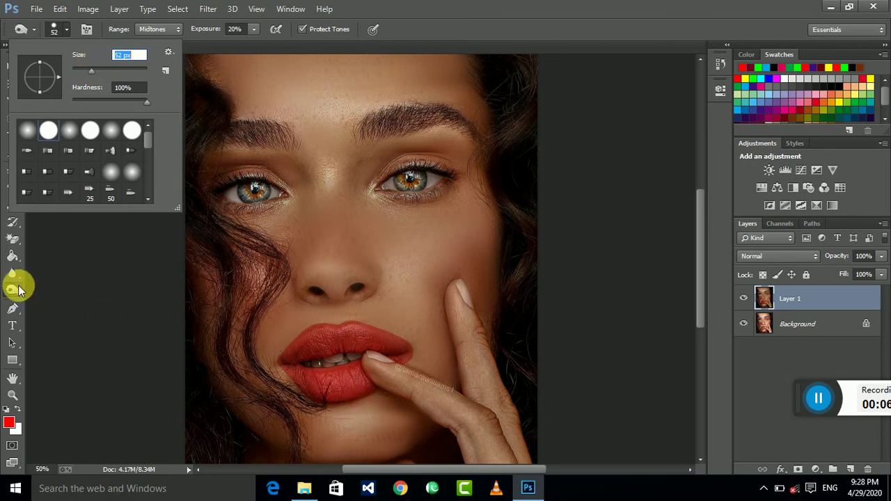
key(alt)
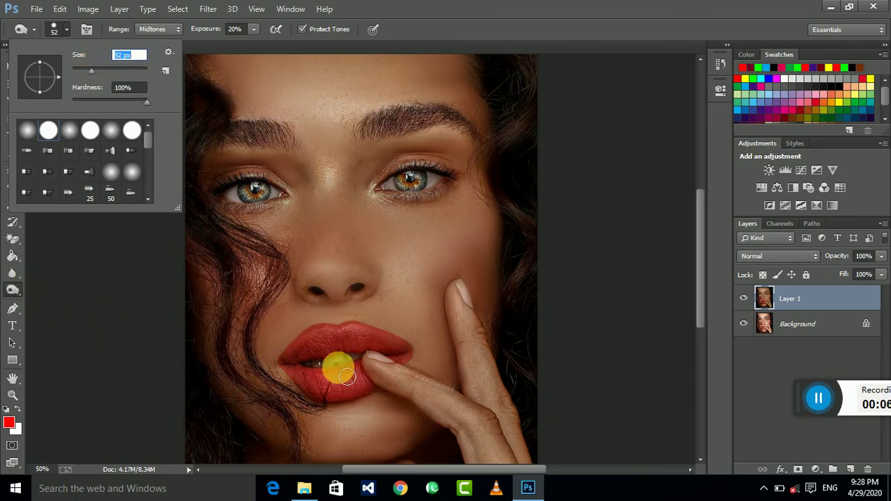
click(351, 369)
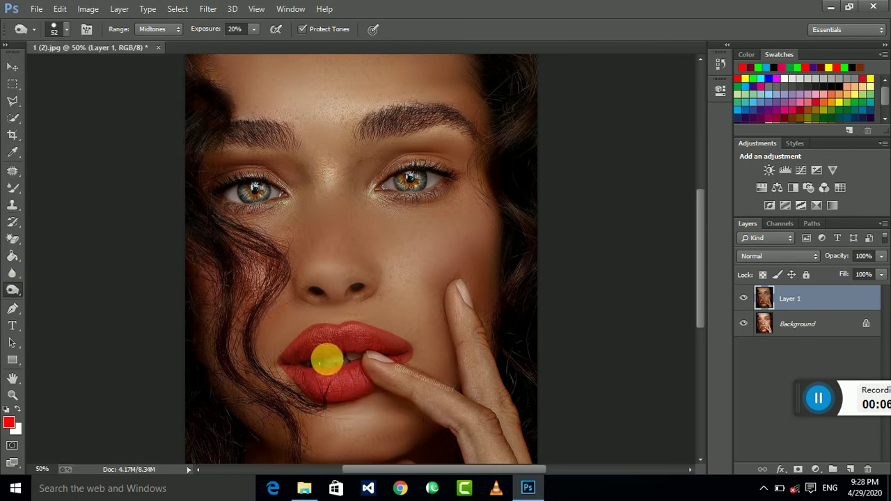
drag(327, 359, 328, 368)
Step: Zoom in close on the lips and shrink the brush to 26 px
key(ctrl+plus)
key(ctrl+plus)
key(ctrl+plus)
key(ctrl+plus)
scroll(378, 234, down, 3)
scroll(374, 336, down, 5)
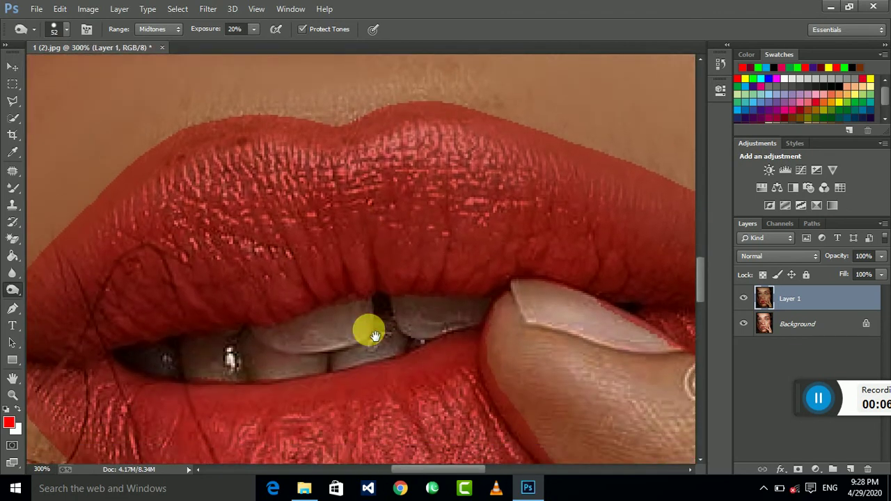
scroll(374, 336, down, 5)
click(66, 29)
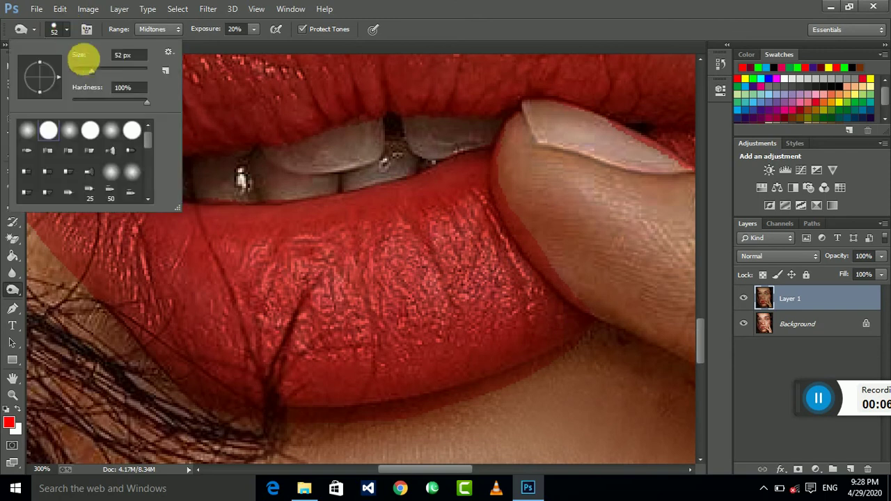
click(408, 186)
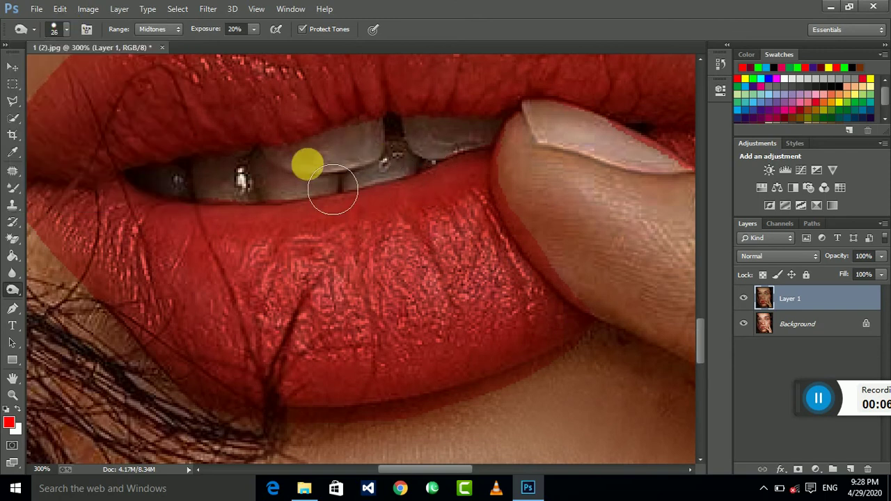
key(super)
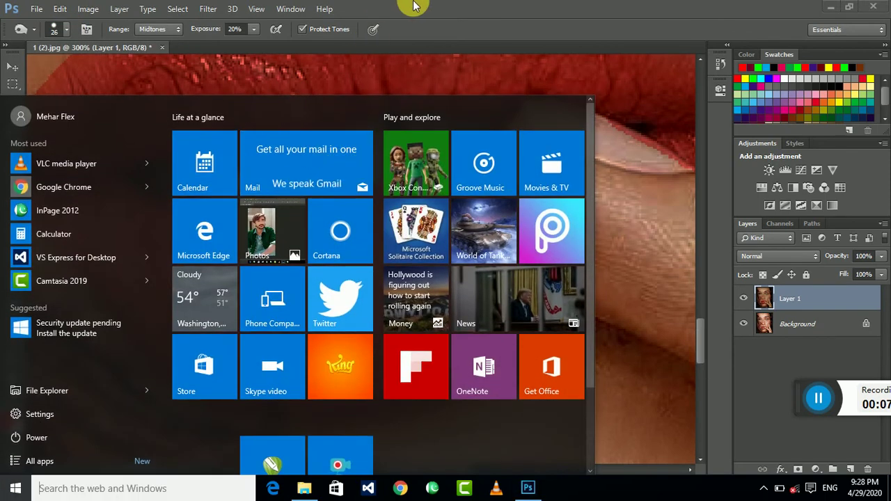
Step: Close the Start menu and brush along the teeth and inner lip edge
key(super)
mouse_move(351, 184)
mouse_down()
mouse_move(358, 175)
mouse_move(362, 185)
mouse_move(253, 200)
mouse_move(374, 177)
mouse_move(226, 199)
mouse_move(473, 163)
mouse_move(463, 157)
mouse_move(274, 195)
mouse_move(282, 210)
mouse_move(367, 174)
mouse_move(253, 199)
mouse_move(310, 206)
mouse_move(454, 159)
mouse_move(468, 165)
mouse_move(309, 181)
mouse_move(236, 206)
mouse_move(342, 207)
mouse_move(394, 175)
mouse_move(232, 197)
mouse_move(375, 185)
mouse_move(245, 197)
mouse_move(458, 200)
mouse_move(383, 190)
mouse_move(479, 166)
mouse_move(189, 200)
mouse_move(112, 199)
mouse_up()
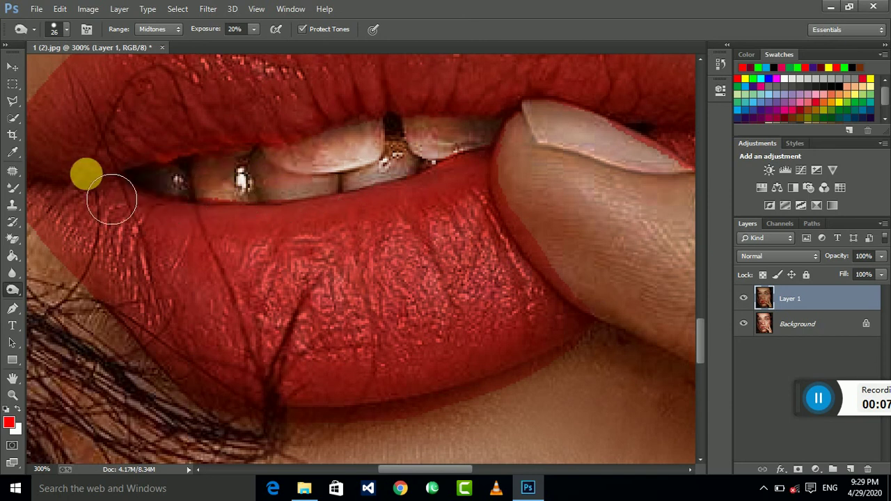
Step: Zoom out to the full portrait at 33.3% and toggle Layer 1 to compare
key(ctrl+minus)
key(ctrl+minus)
key(ctrl+minus)
key(ctrl+minus)
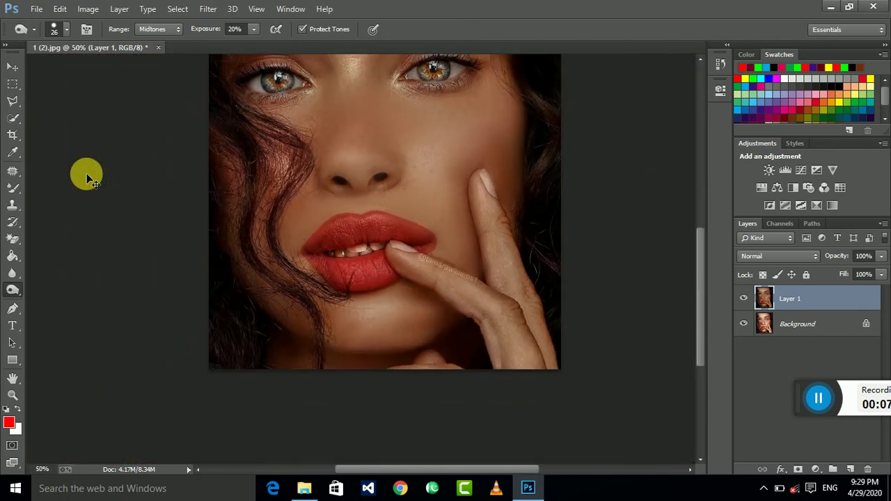
key(ctrl+minus)
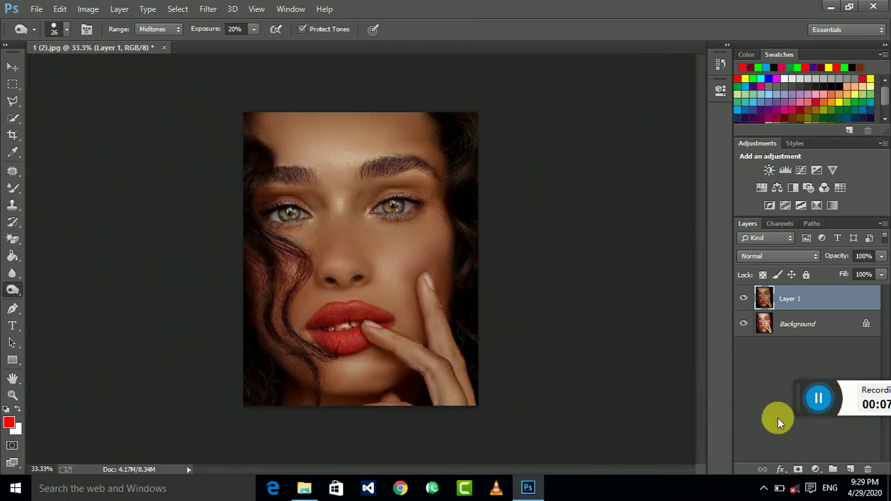
click(745, 299)
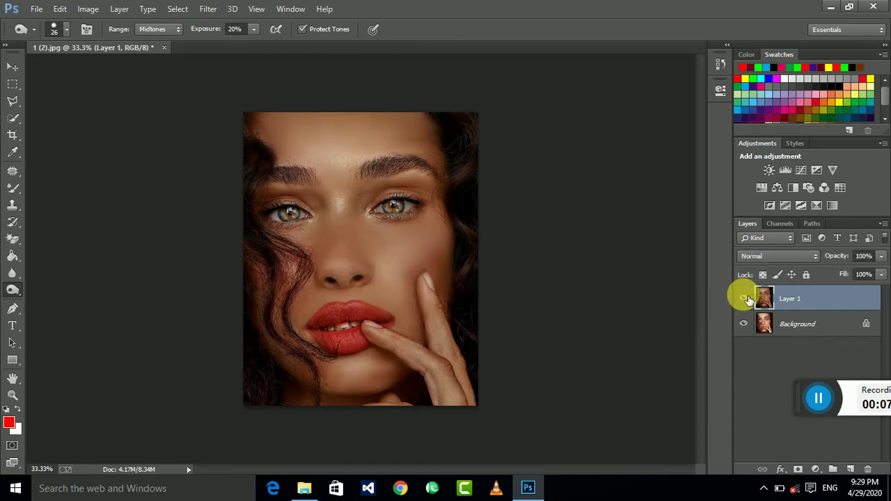